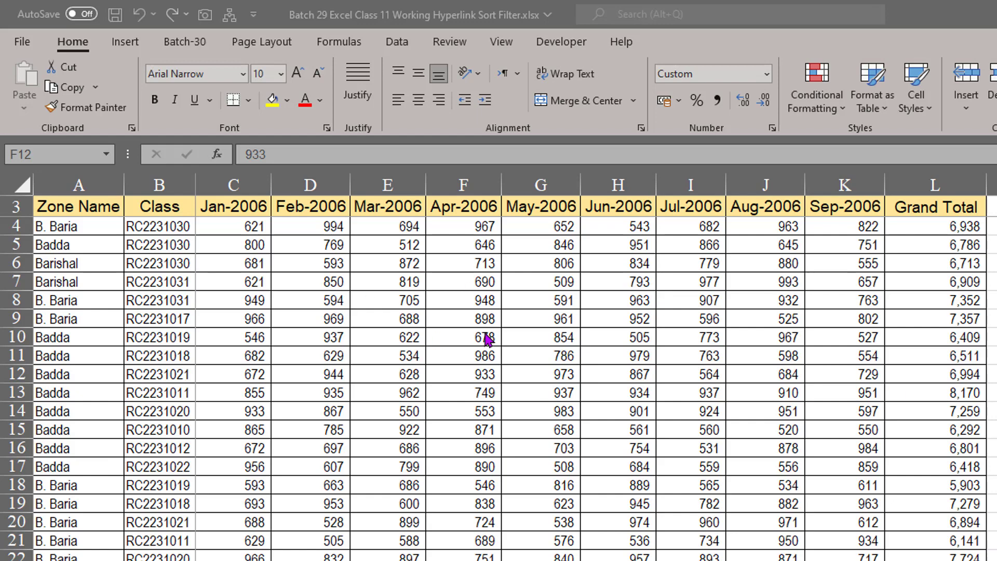
{"action": "left_click", "coordinate": [476, 316]}
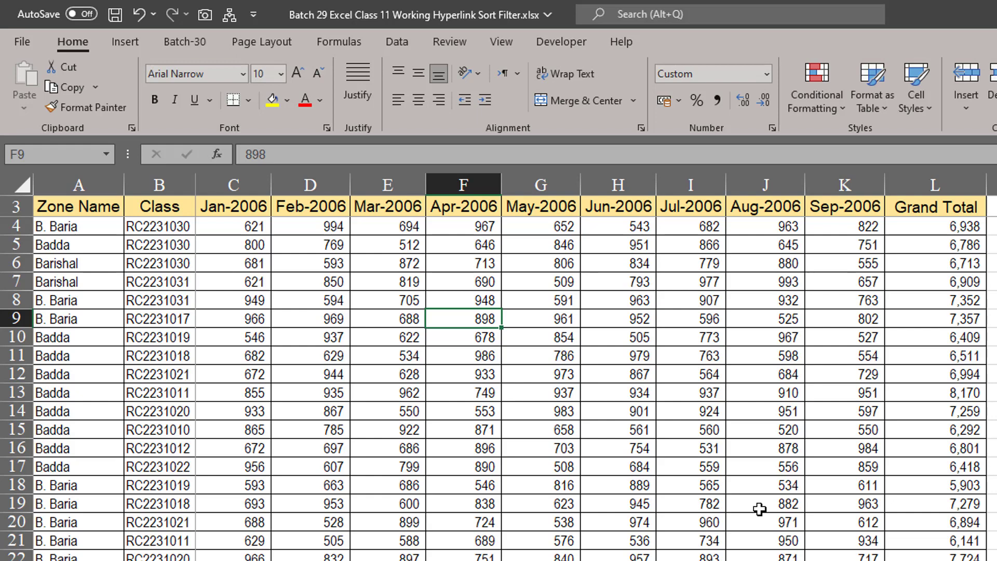
{"action": "key", "text": "ctrl+Home"}
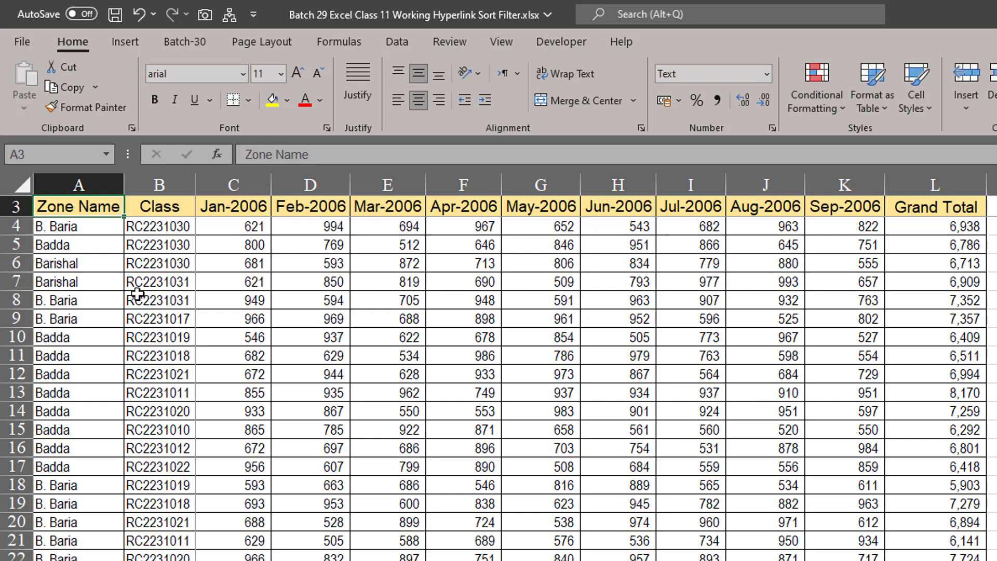
{"action": "left_click_drag", "start_coordinate": [18, 196], "coordinate": [139, 226]}
{"action": "left_click_drag", "start_coordinate": [78, 238], "coordinate": [154, 301]}
{"action": "mouse_move", "coordinate": [81, 296]}
{"action": "left_mouse_down"}
{"action": "mouse_move", "coordinate": [136, 371]}
{"action": "mouse_move", "coordinate": [163, 459]}
{"action": "left_mouse_up"}
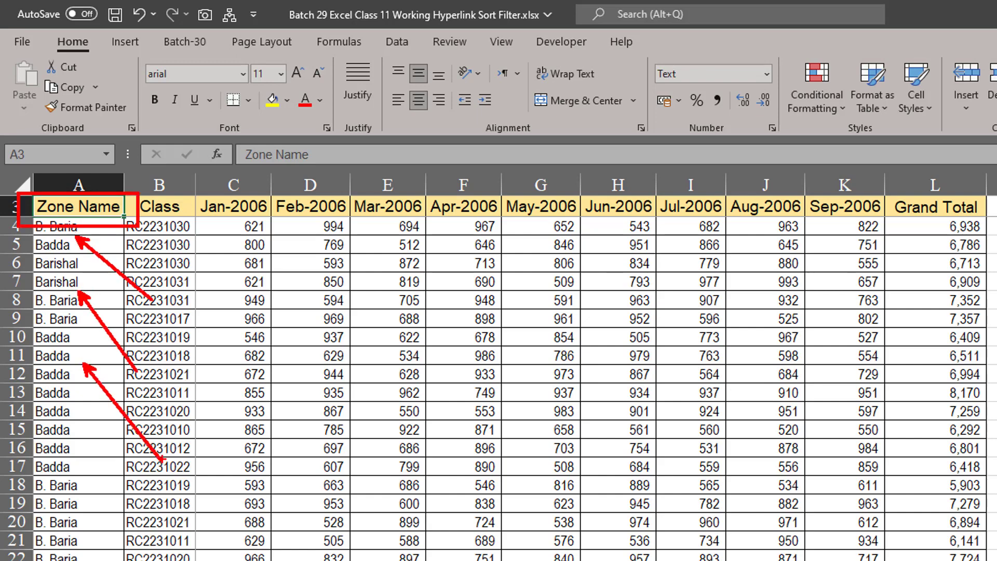
{"action": "mouse_move", "coordinate": [23, 219]}
{"action": "left_mouse_down"}
{"action": "mouse_move", "coordinate": [127, 462]}
{"action": "mouse_move", "coordinate": [119, 557]}
{"action": "left_mouse_up"}
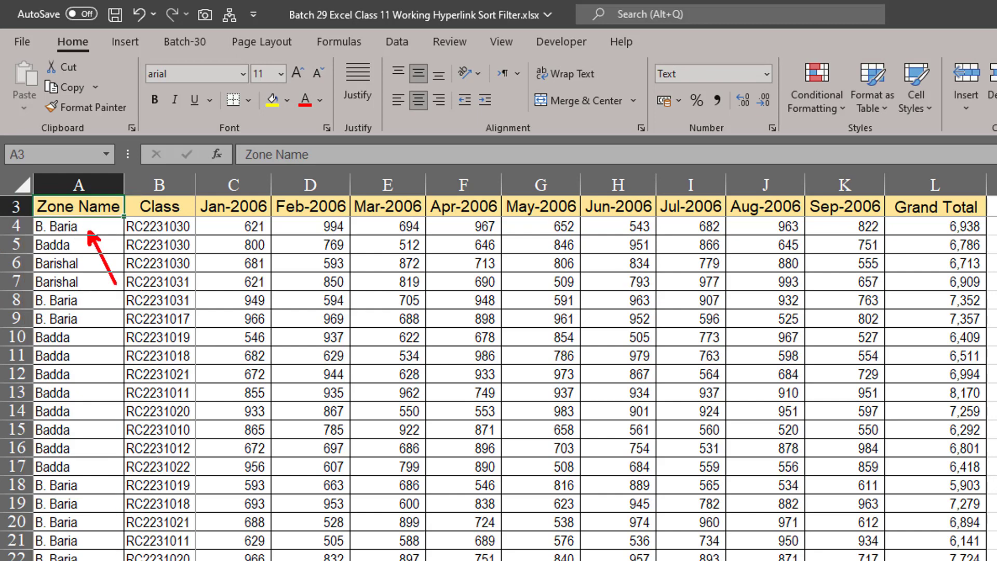
{"action": "mouse_move", "coordinate": [185, 189]}
{"action": "left_mouse_down"}
{"action": "mouse_move", "coordinate": [658, 255]}
{"action": "mouse_move", "coordinate": [984, 236]}
{"action": "mouse_move", "coordinate": [986, 227]}
{"action": "left_mouse_up"}
{"action": "mouse_move", "coordinate": [23, 402]}
{"action": "left_mouse_down"}
{"action": "mouse_move", "coordinate": [438, 442]}
{"action": "mouse_move", "coordinate": [993, 425]}
{"action": "left_mouse_up"}
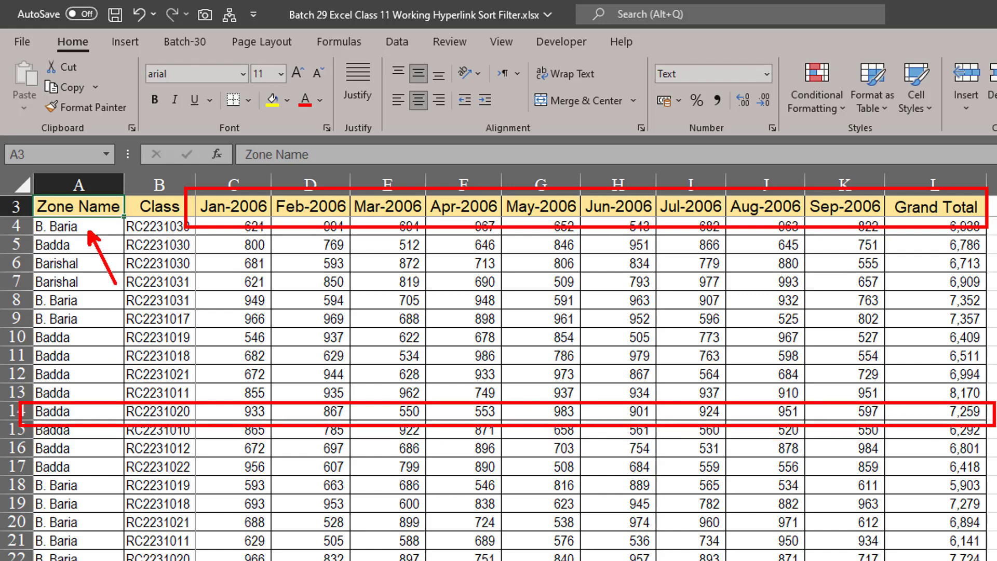
{"action": "key", "text": "Escape"}
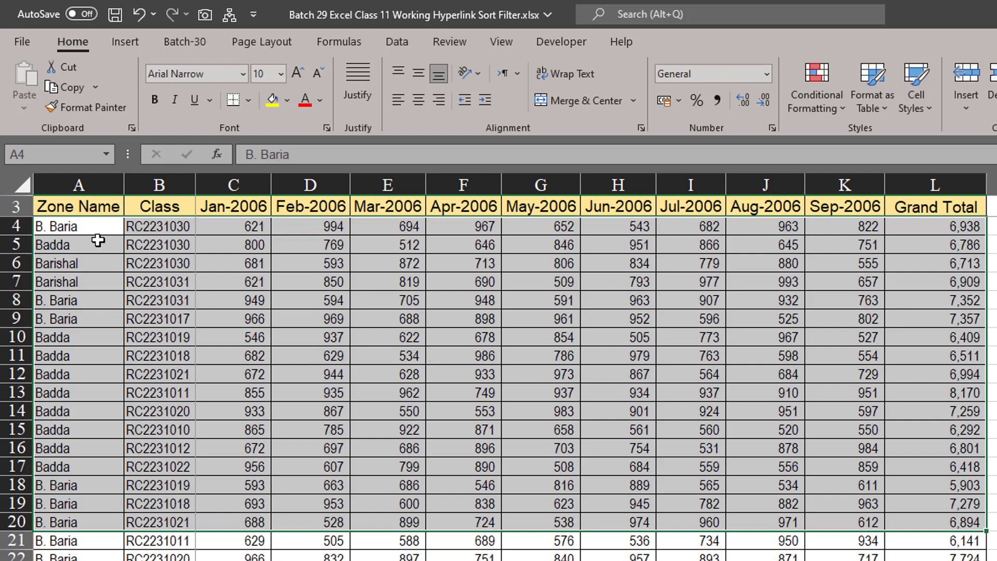
{"action": "left_click_drag", "start_coordinate": [96, 237], "coordinate": [94, 485]}
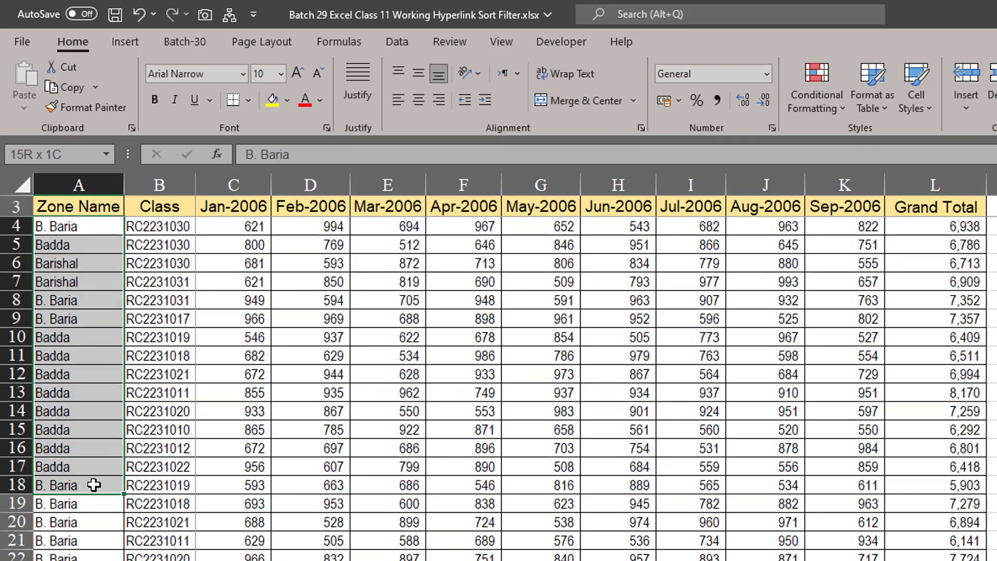
{"action": "left_click", "coordinate": [100, 206]}
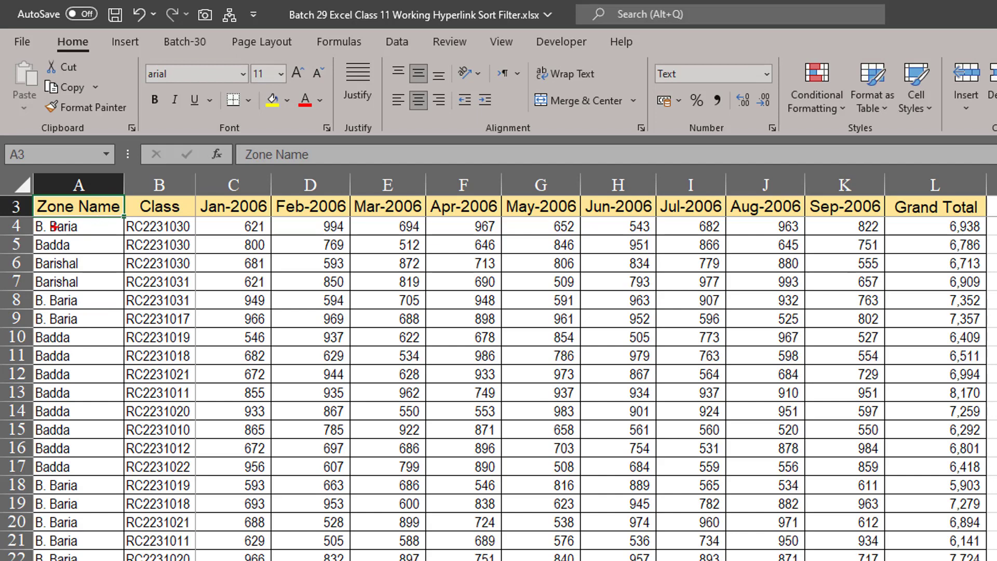
{"action": "mouse_move", "coordinate": [33, 214]}
{"action": "left_mouse_down"}
{"action": "mouse_move", "coordinate": [70, 283]}
{"action": "mouse_move", "coordinate": [161, 560]}
{"action": "left_mouse_up"}
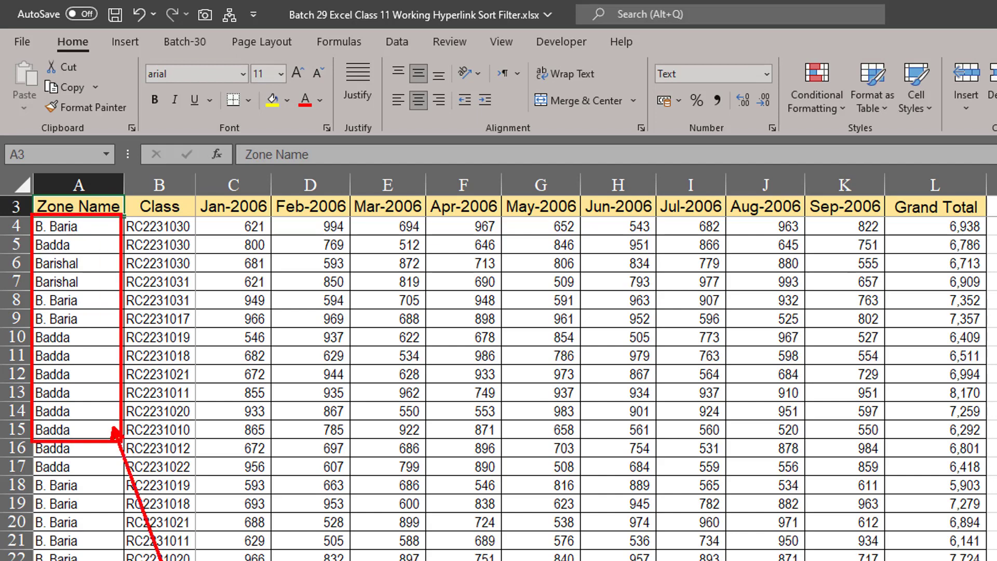
{"action": "mouse_move", "coordinate": [23, 215]}
{"action": "left_mouse_down"}
{"action": "mouse_move", "coordinate": [97, 266]}
{"action": "mouse_move", "coordinate": [114, 445]}
{"action": "left_mouse_up"}
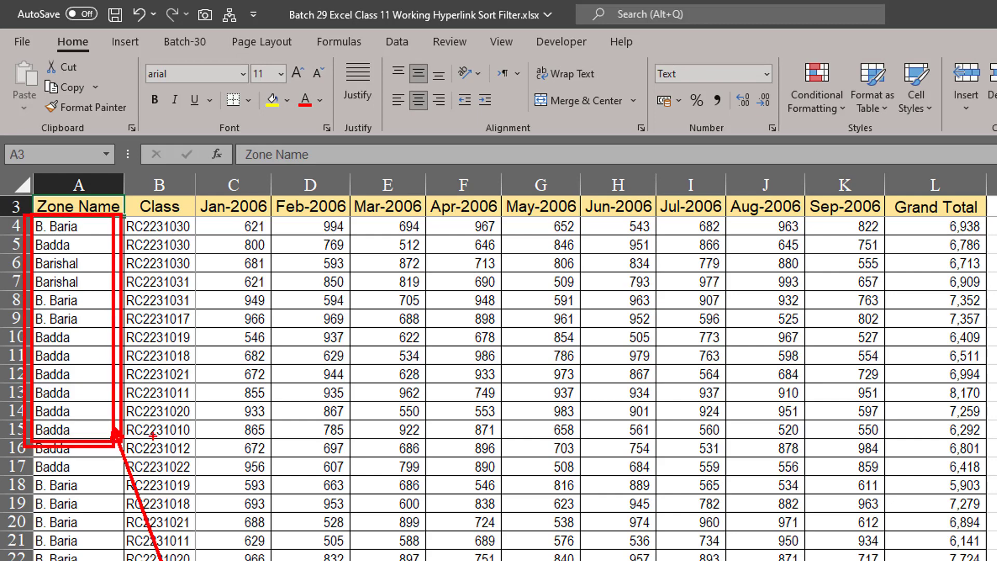
{"action": "key", "text": "Escape"}
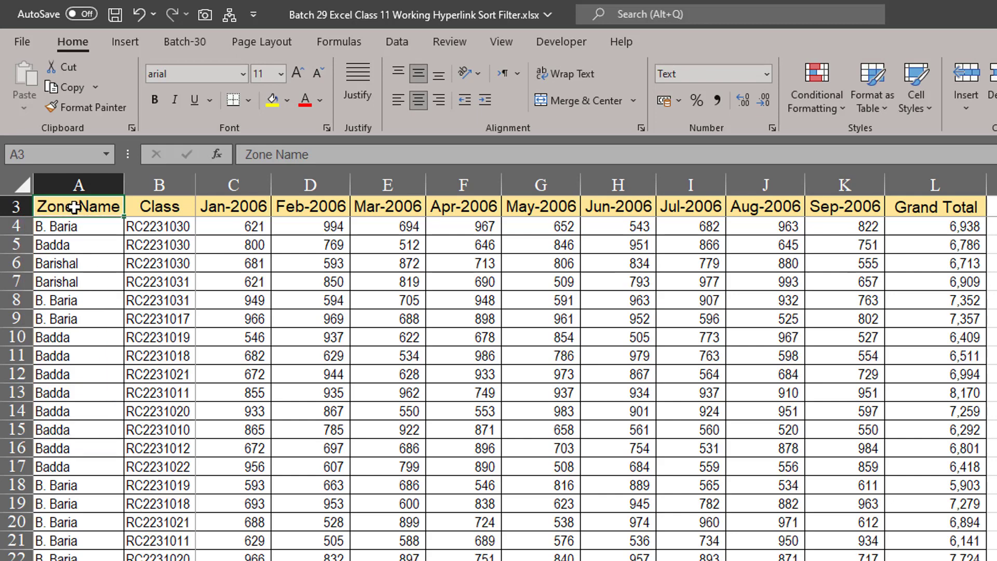
Step: Turn on filtering for the header row A3:L3 and sort the table by Zone Name from A to Z
{"action": "left_click_drag", "start_coordinate": [74, 207], "coordinate": [944, 208]}
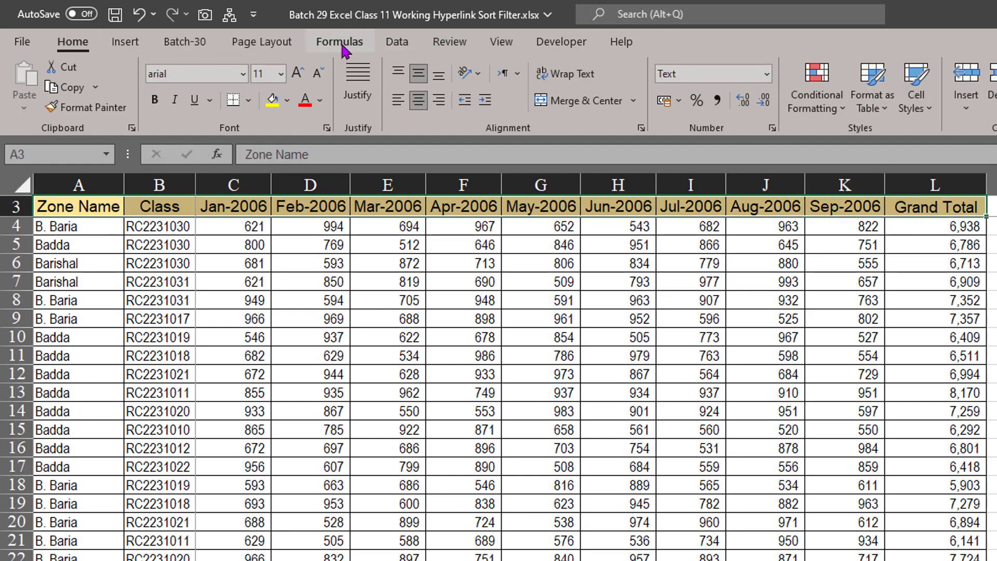
{"action": "left_click", "coordinate": [387, 45]}
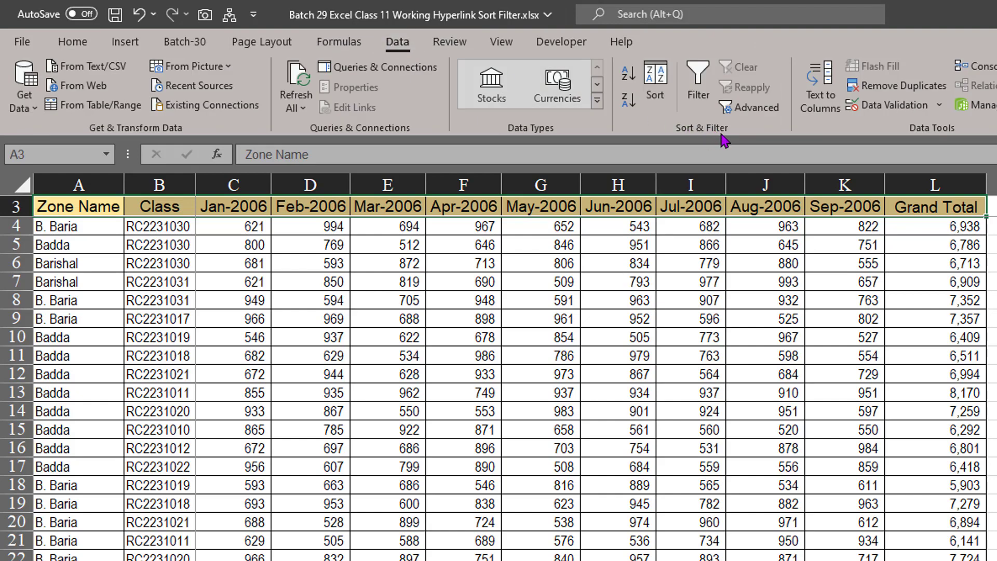
{"action": "left_click", "coordinate": [697, 88]}
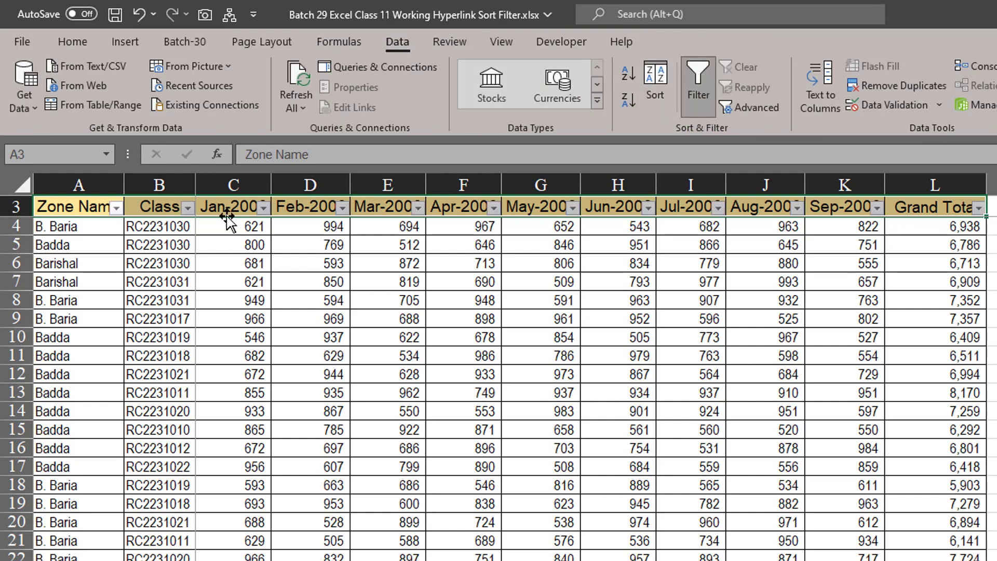
{"action": "left_click", "coordinate": [116, 207]}
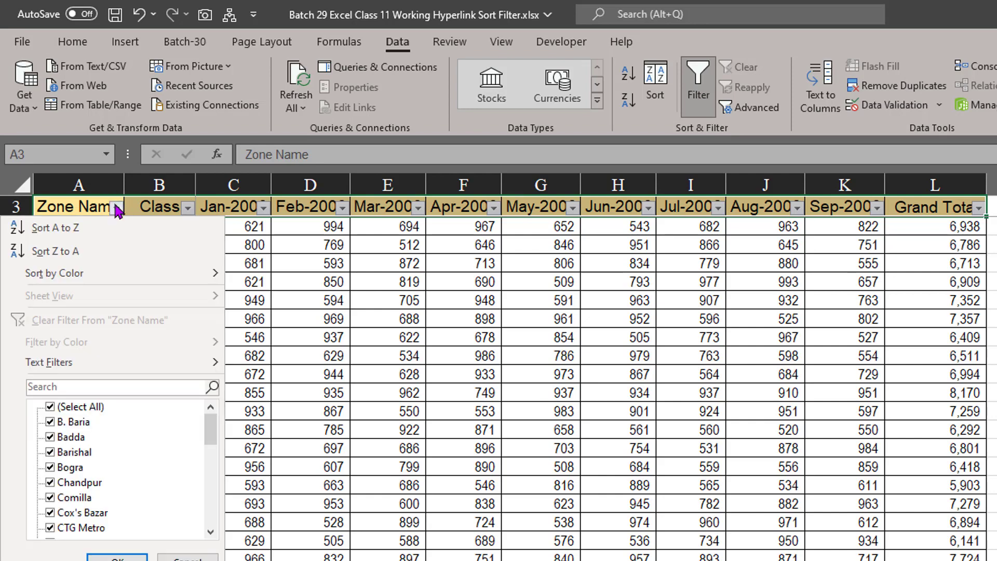
{"action": "left_click", "coordinate": [63, 237]}
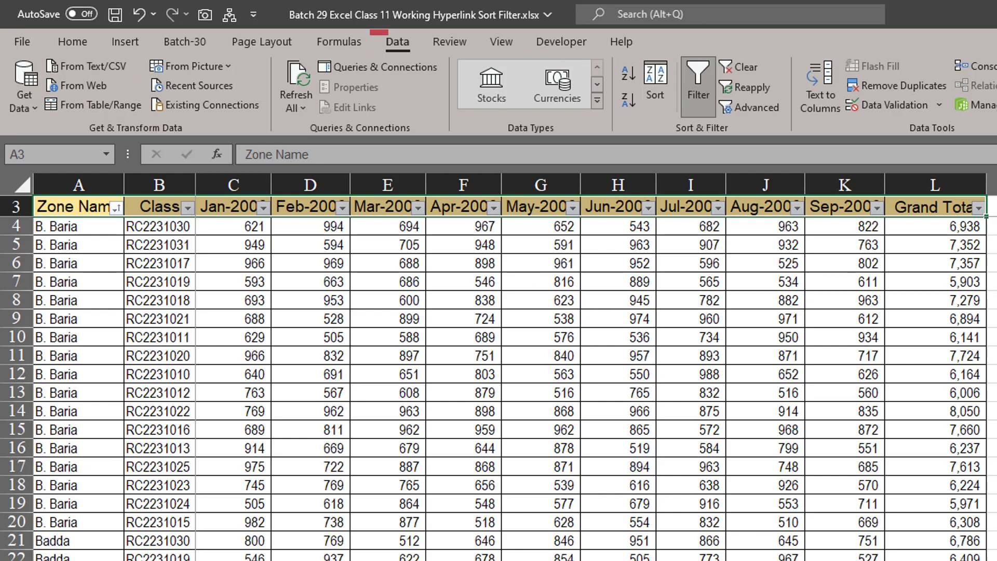
{"action": "left_click_drag", "start_coordinate": [388, 35], "coordinate": [410, 59]}
{"action": "mouse_move", "coordinate": [601, 56]}
{"action": "left_mouse_down"}
{"action": "mouse_move", "coordinate": [669, 123]}
{"action": "mouse_move", "coordinate": [716, 287]}
{"action": "left_mouse_up"}
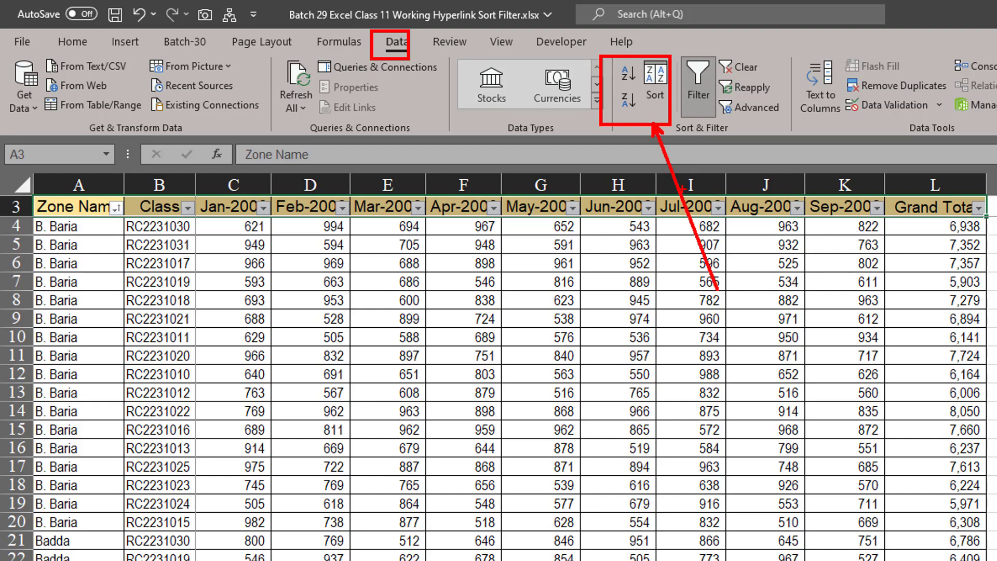
{"action": "key", "text": "Escape"}
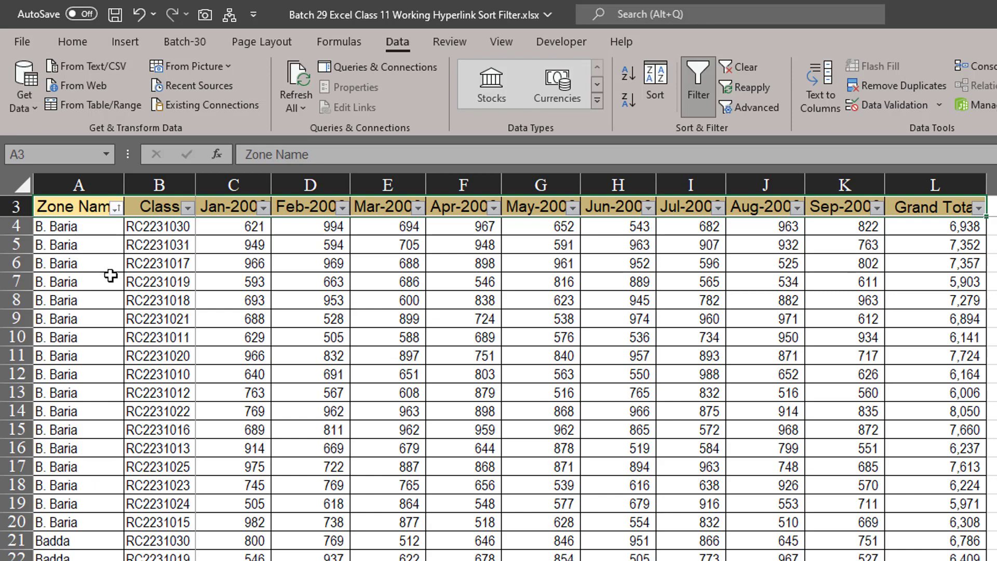
Step: Turn off filtering on the table's header row, keeping the sorted order
{"action": "left_click", "coordinate": [709, 94]}
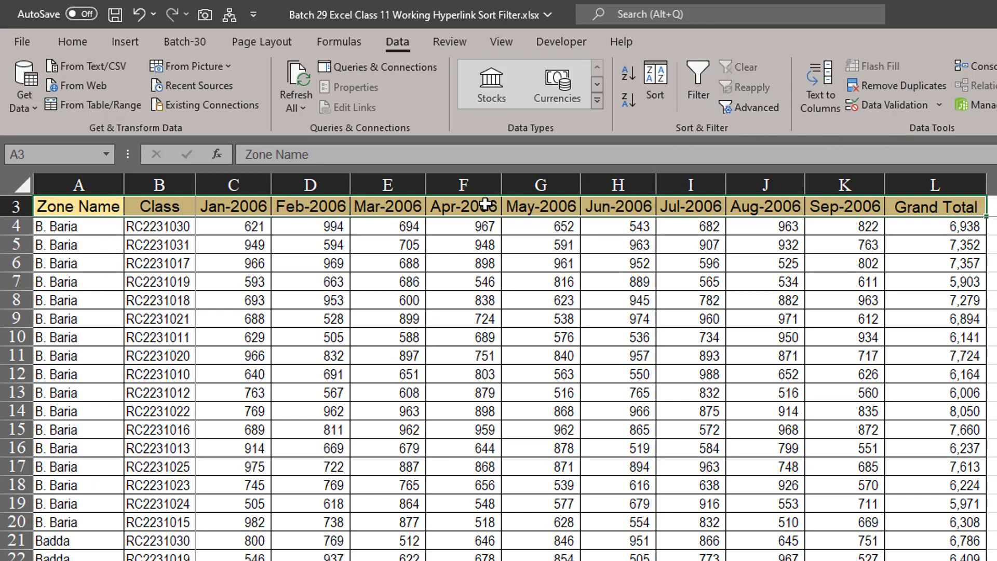
{"action": "left_click_drag", "start_coordinate": [72, 203], "coordinate": [950, 501]}
{"action": "left_click", "coordinate": [463, 556]}
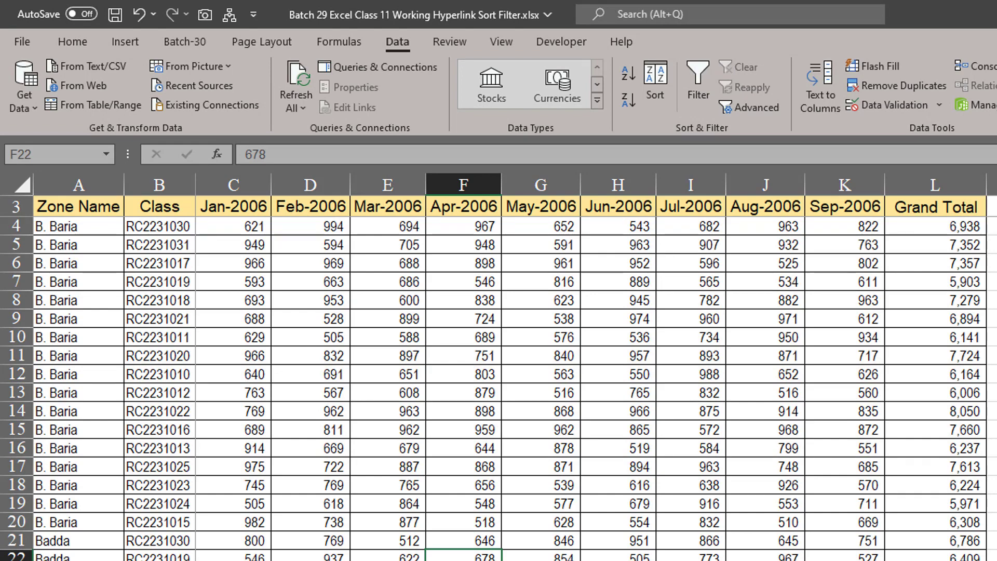
{"action": "left_click_drag", "start_coordinate": [17, 527], "coordinate": [983, 549]}
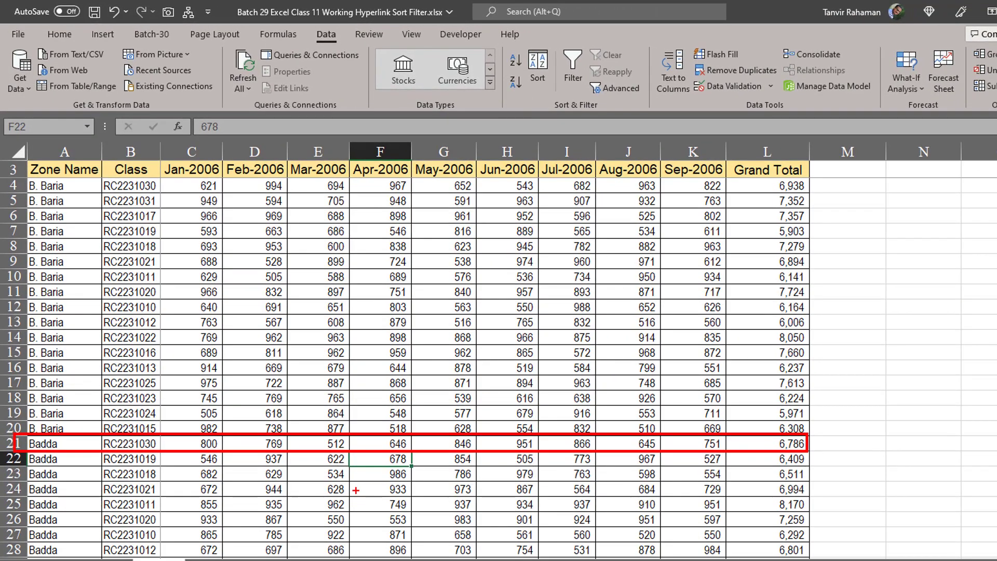
{"action": "key", "text": "Escape"}
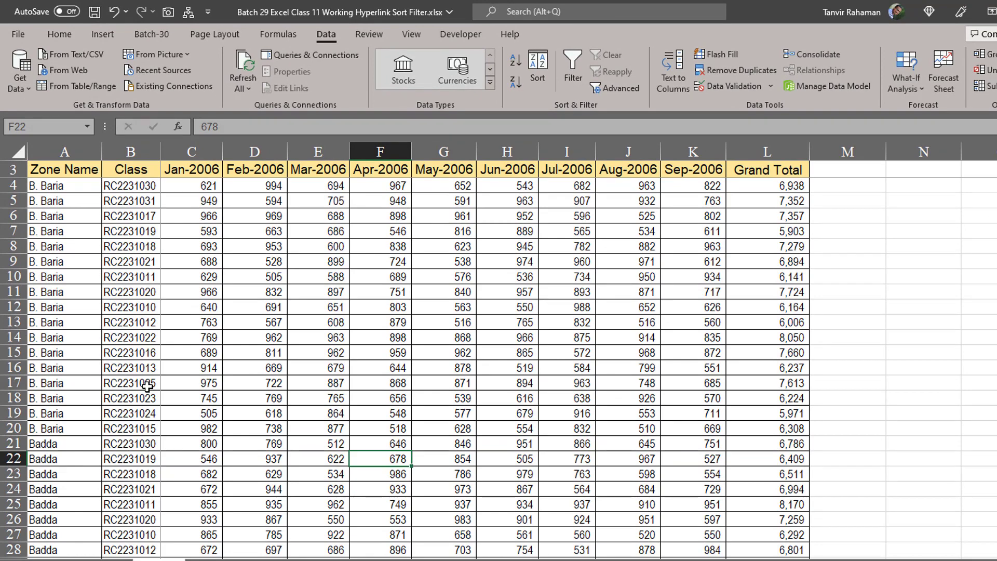
Step: Start a Subtotal on the data table, grouped at each change in Zone Name and using the Sum function
{"action": "left_click", "coordinate": [184, 319]}
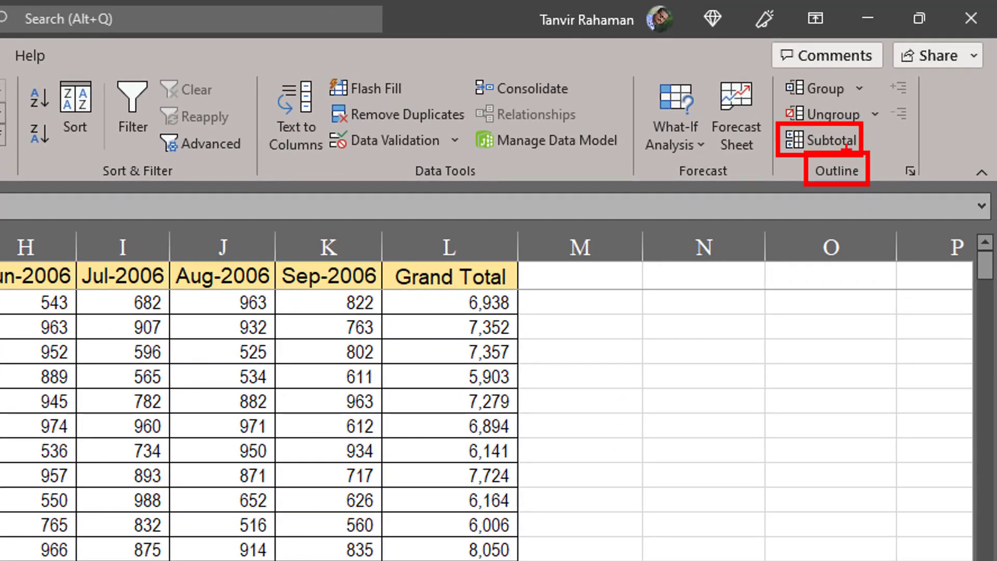
{"action": "left_click", "coordinate": [836, 143]}
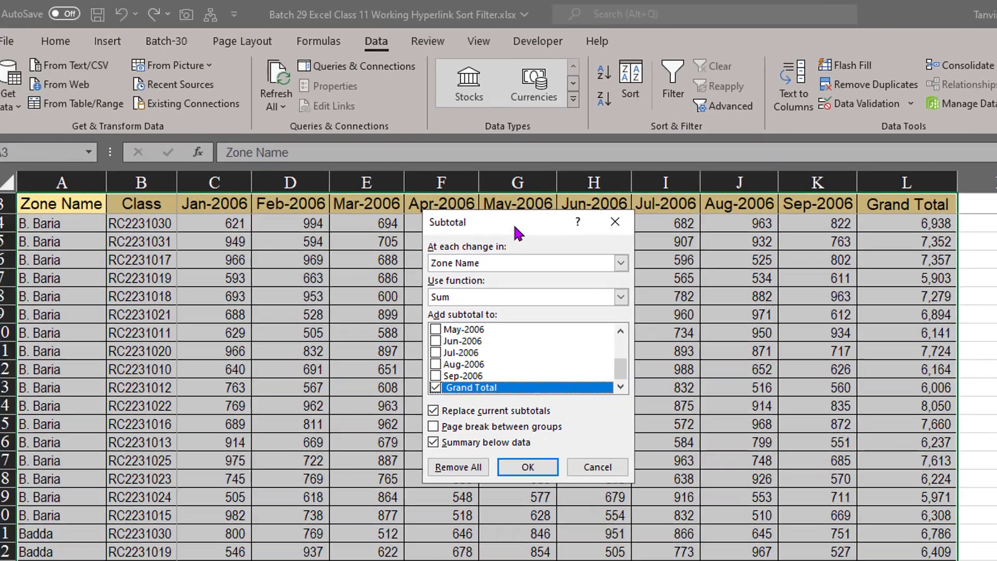
{"action": "left_click_drag", "start_coordinate": [517, 232], "coordinate": [406, 243]}
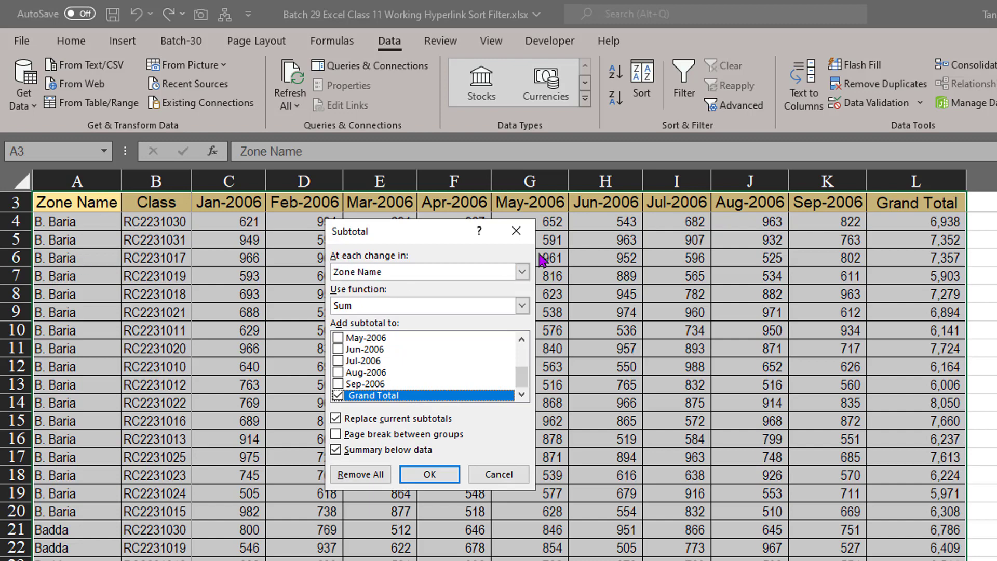
{"action": "left_click", "coordinate": [413, 273]}
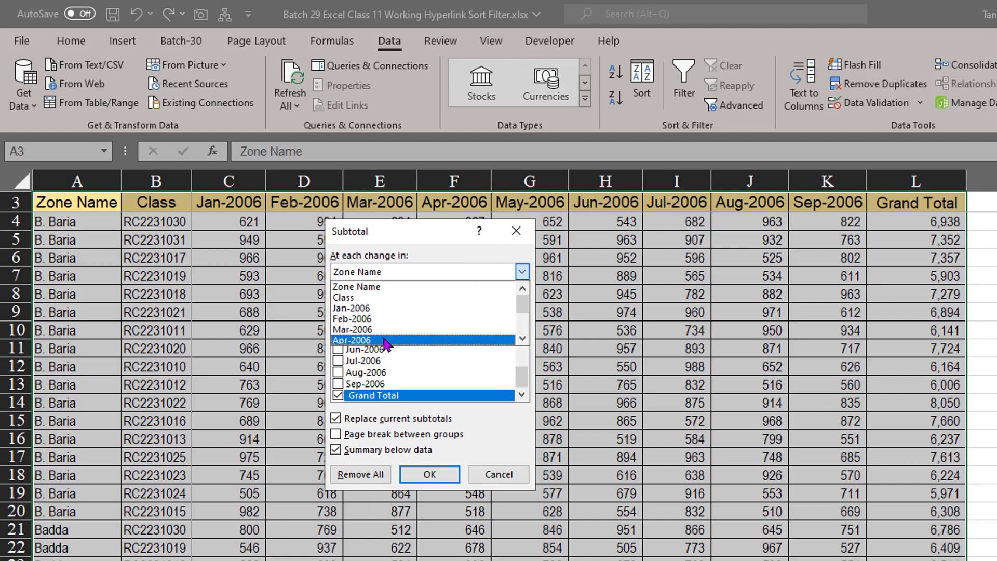
{"action": "left_click", "coordinate": [392, 287]}
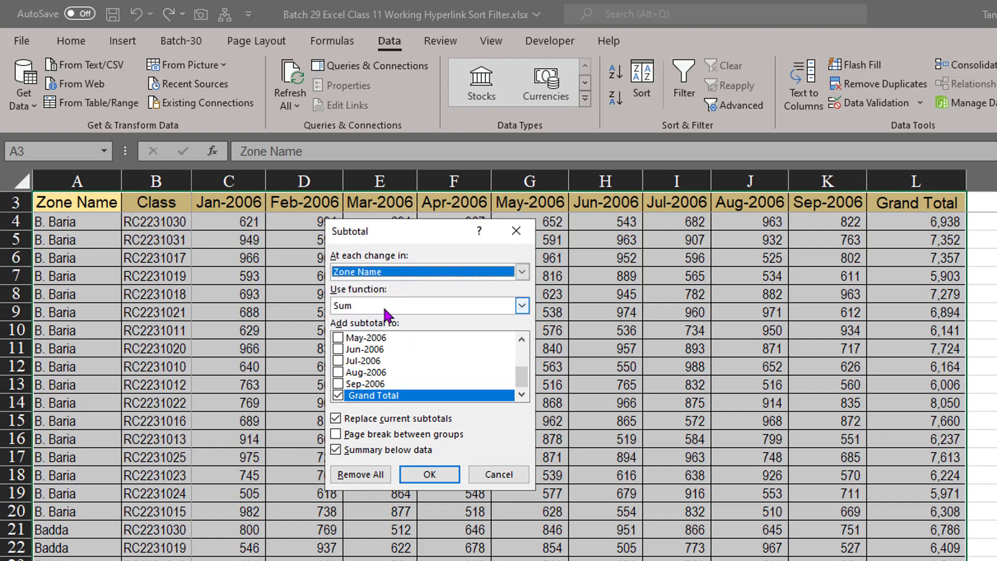
{"action": "left_click", "coordinate": [390, 306]}
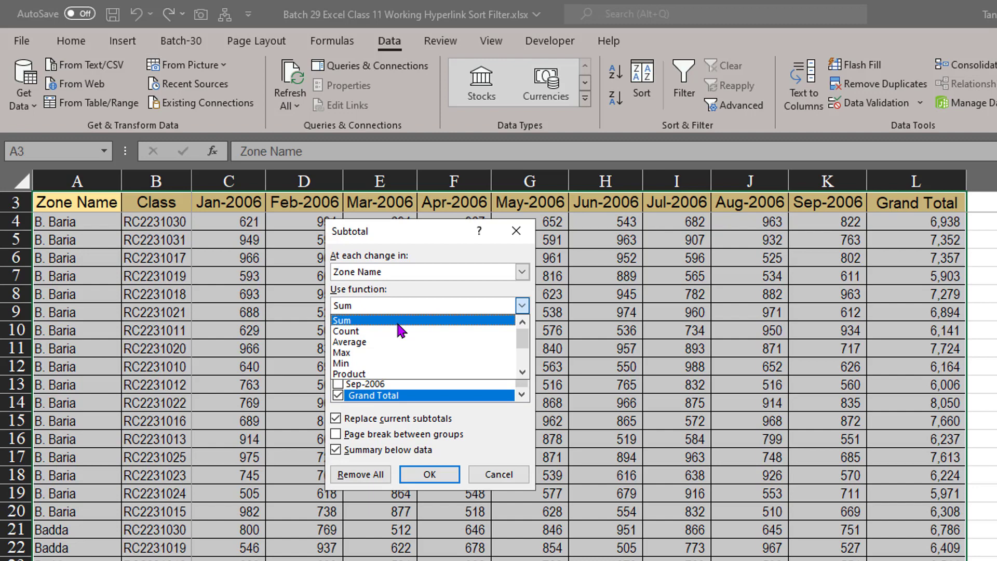
{"action": "left_click", "coordinate": [397, 322]}
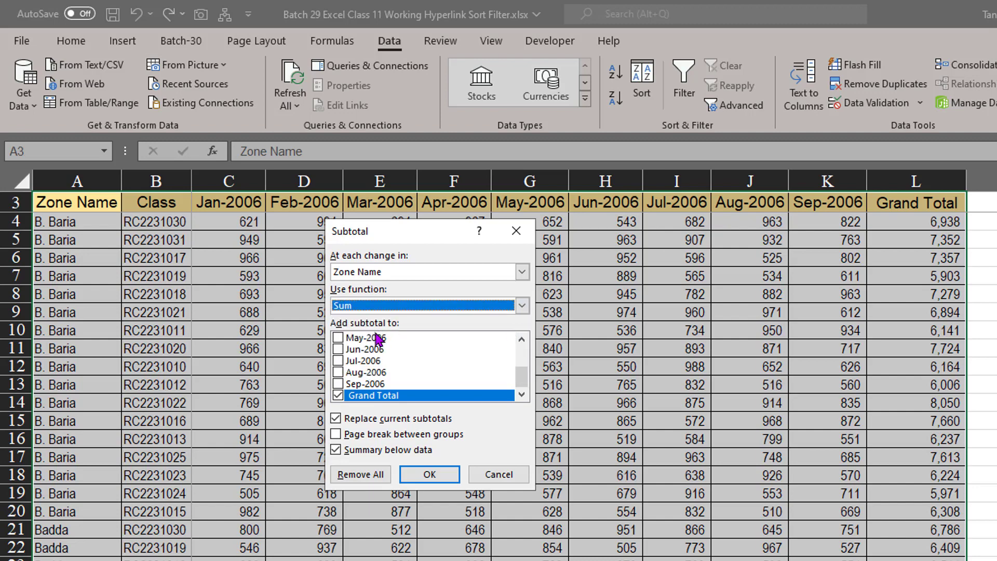
Step: Include every month column from Jan-2006 to Sep-2006 alongside Grand Total in the subtotals and apply them
{"action": "left_click_drag", "start_coordinate": [394, 231], "coordinate": [299, 293]}
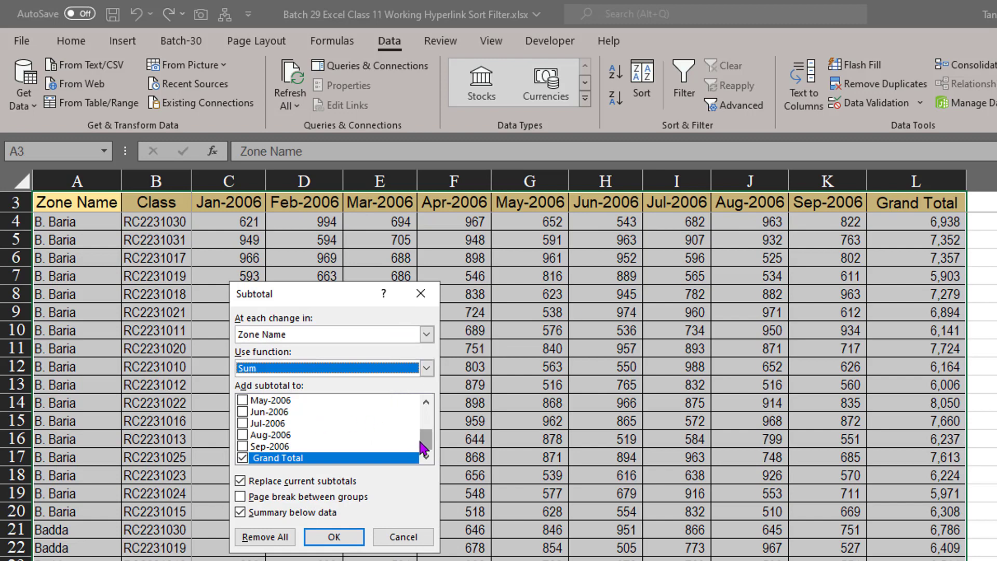
{"action": "left_click_drag", "start_coordinate": [426, 440], "coordinate": [426, 418]}
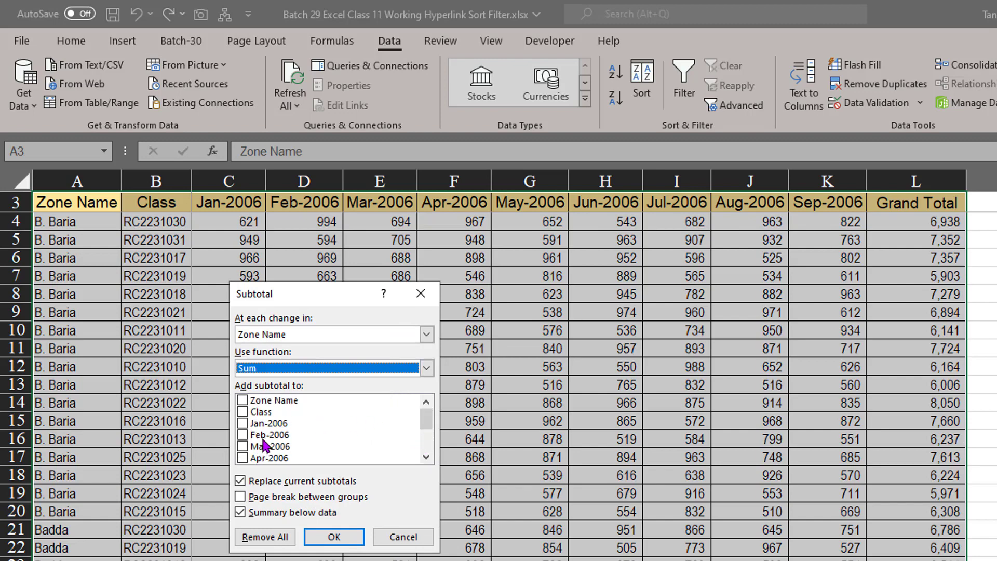
{"action": "left_click", "coordinate": [243, 423]}
{"action": "left_click", "coordinate": [242, 435]}
{"action": "left_click", "coordinate": [242, 446]}
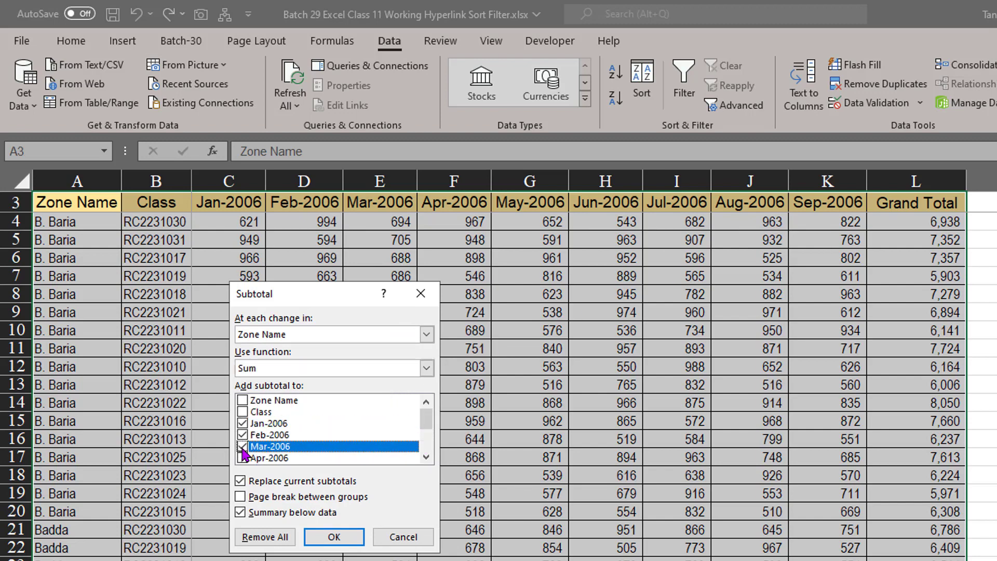
{"action": "mouse_move", "coordinate": [426, 419]}
{"action": "left_mouse_down"}
{"action": "mouse_move", "coordinate": [426, 443]}
{"action": "mouse_move", "coordinate": [424, 427]}
{"action": "left_mouse_up"}
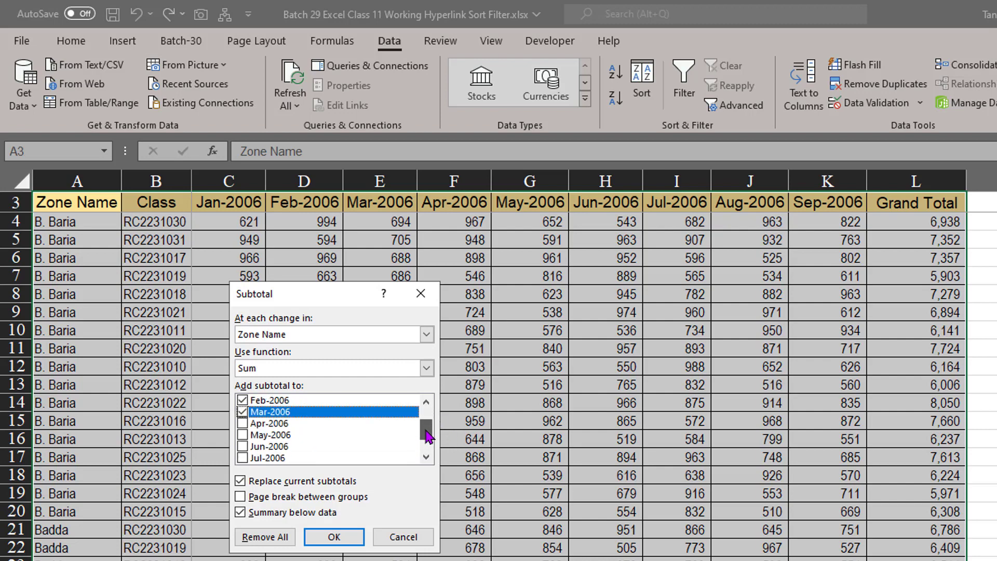
{"action": "left_click", "coordinate": [242, 423]}
{"action": "left_click", "coordinate": [242, 434]}
{"action": "left_click", "coordinate": [242, 446]}
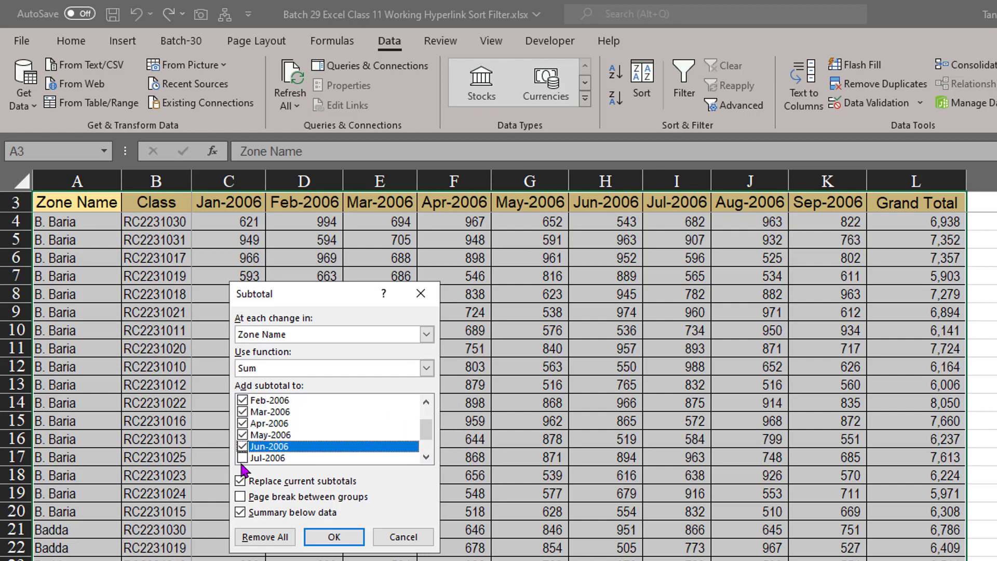
{"action": "left_click", "coordinate": [242, 458]}
{"action": "scroll", "coordinate": [341, 462], "scroll_direction": "down", "scroll_amount": 1}
{"action": "left_click", "coordinate": [245, 436]}
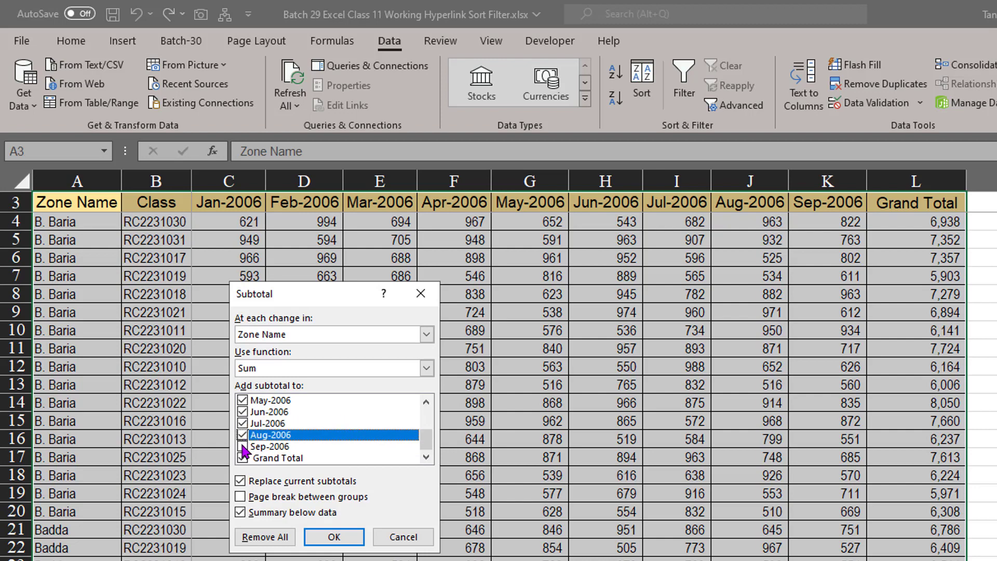
{"action": "left_click", "coordinate": [244, 446]}
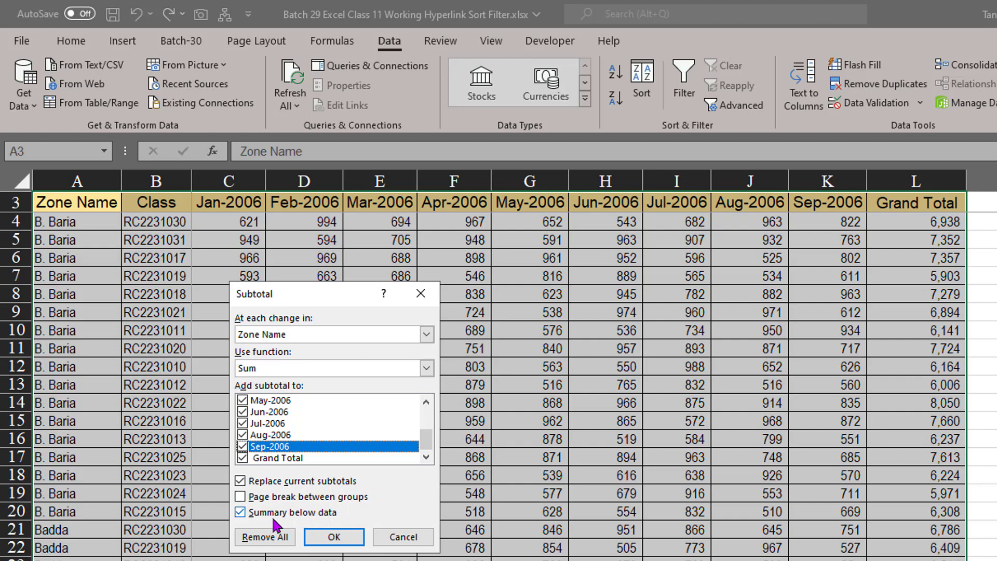
{"action": "left_click", "coordinate": [331, 537]}
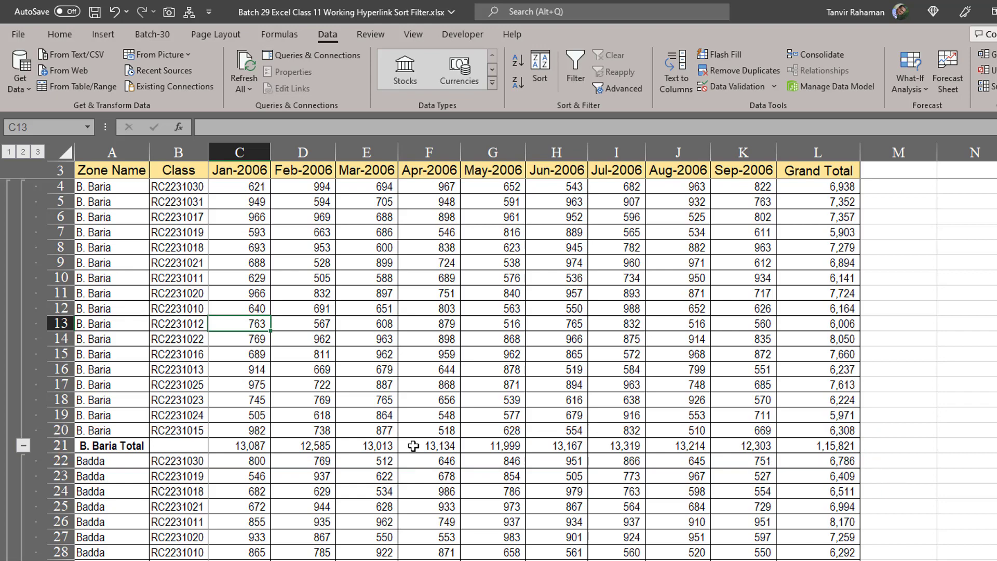
Step: Examine the subtotal rows inserted below the B. Baria, Badda and Barishal zones
{"action": "scroll", "coordinate": [363, 456], "scroll_direction": "down", "scroll_amount": 7}
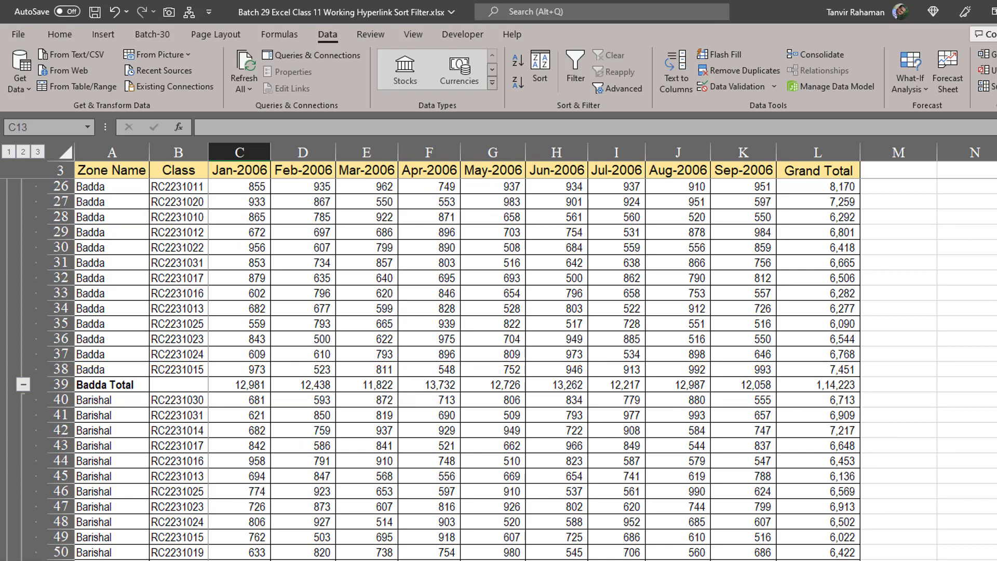
{"action": "scroll", "coordinate": [965, 445], "scroll_direction": "up", "scroll_amount": 6}
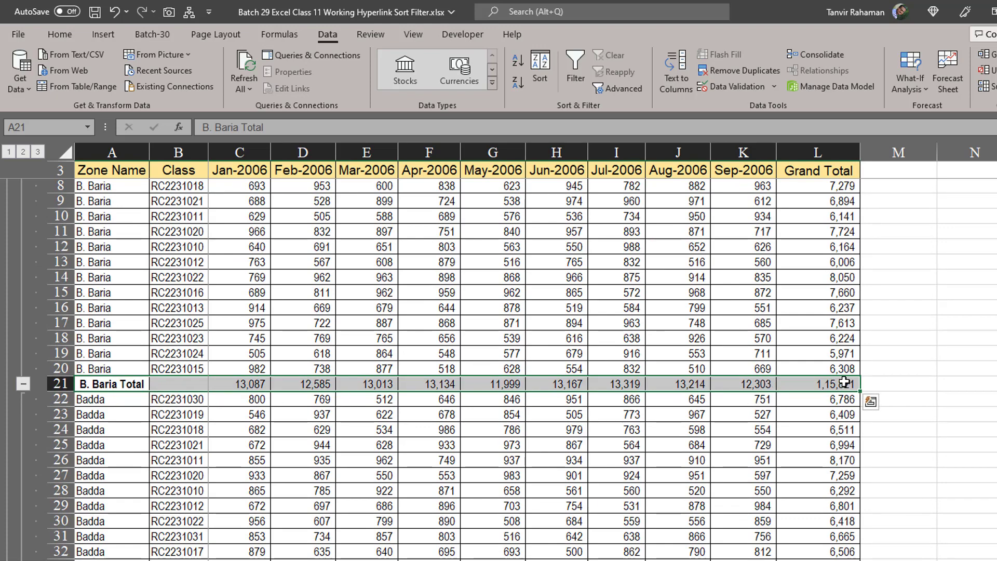
{"action": "scroll", "coordinate": [149, 378], "scroll_direction": "down", "scroll_amount": 5}
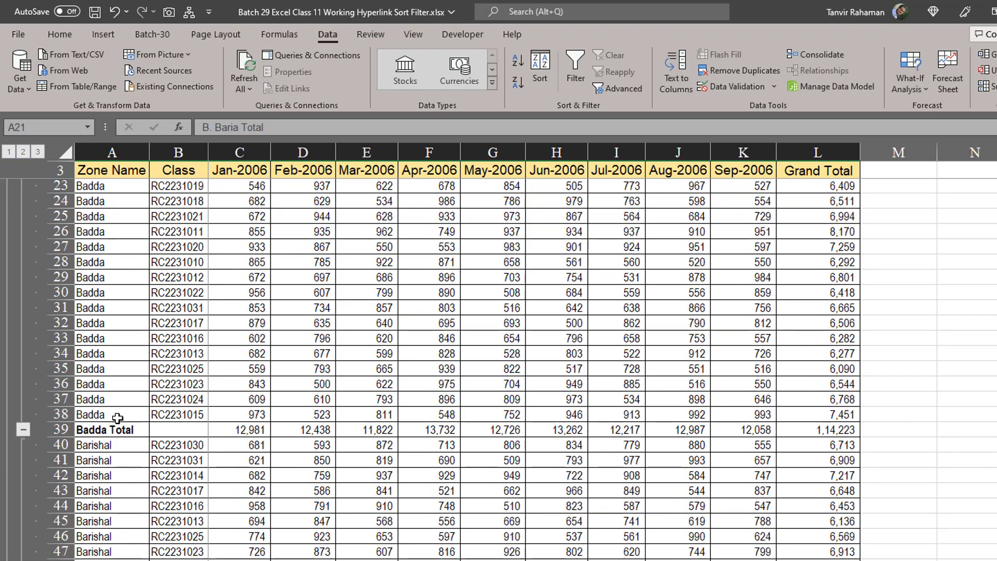
{"action": "left_click", "coordinate": [61, 429]}
{"action": "scroll", "coordinate": [189, 428], "scroll_direction": "down", "scroll_amount": 4}
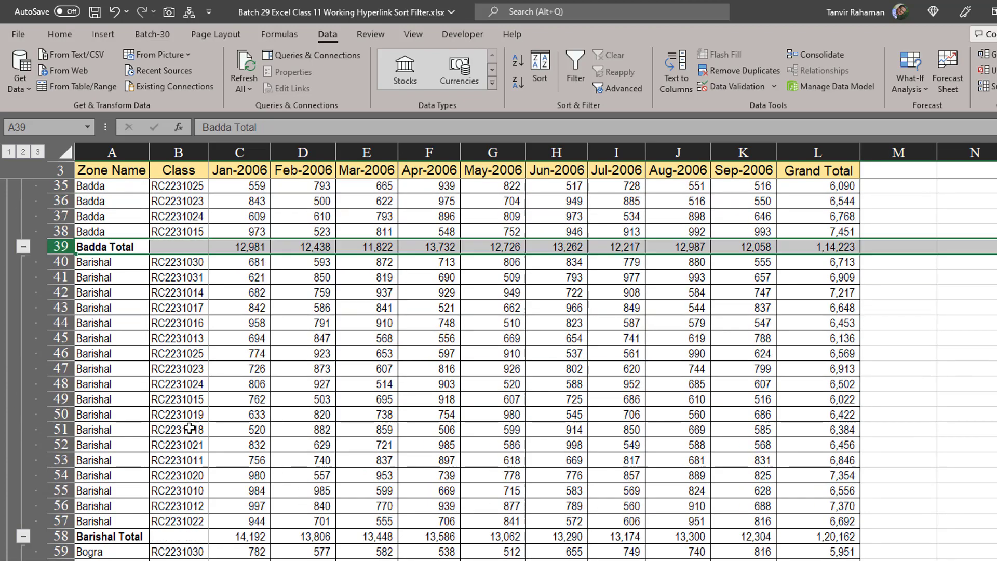
{"action": "scroll", "coordinate": [190, 428], "scroll_direction": "down", "scroll_amount": 3}
{"action": "left_click", "coordinate": [61, 399]}
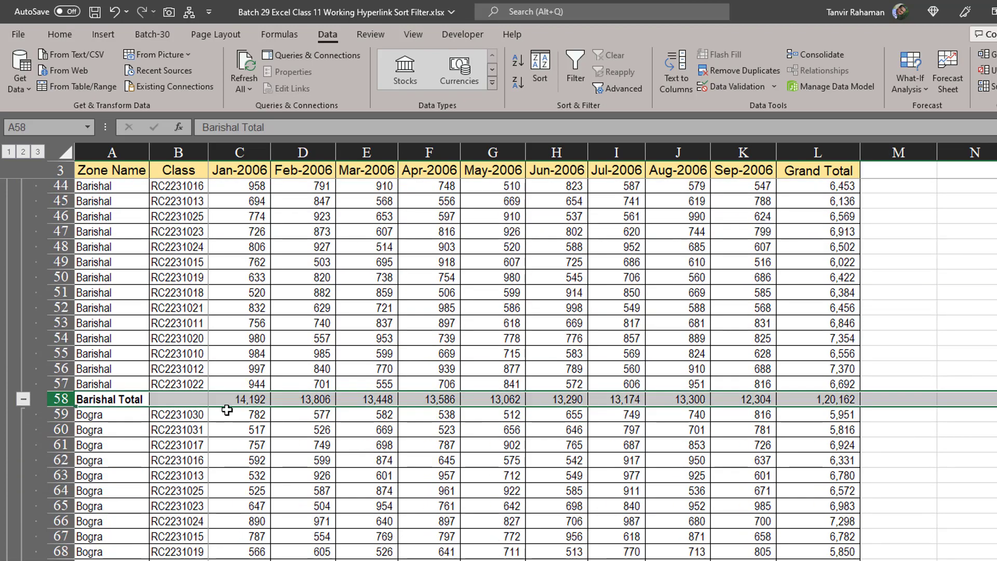
{"action": "scroll", "coordinate": [227, 410], "scroll_direction": "up", "scroll_amount": 7}
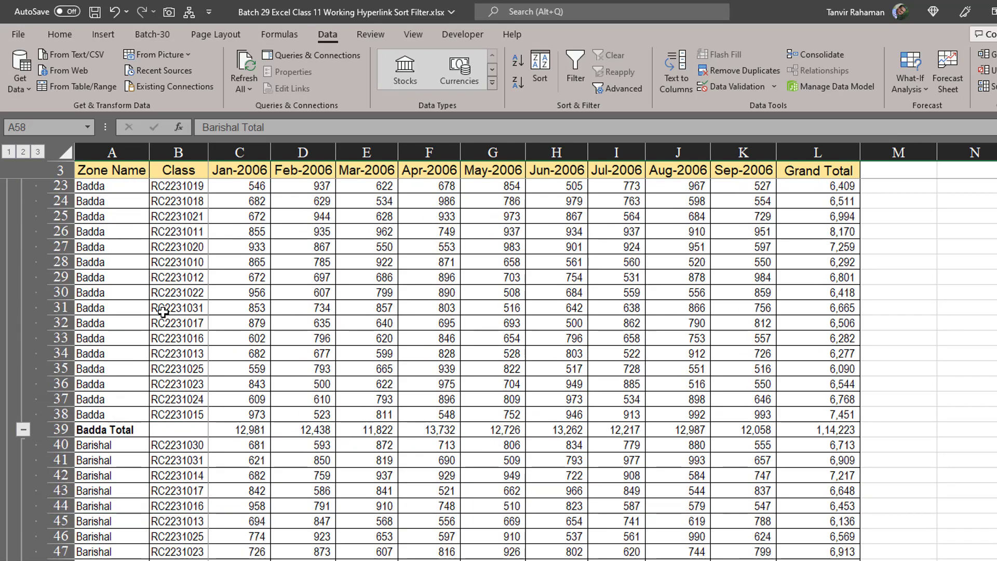
{"action": "left_click", "coordinate": [61, 430]}
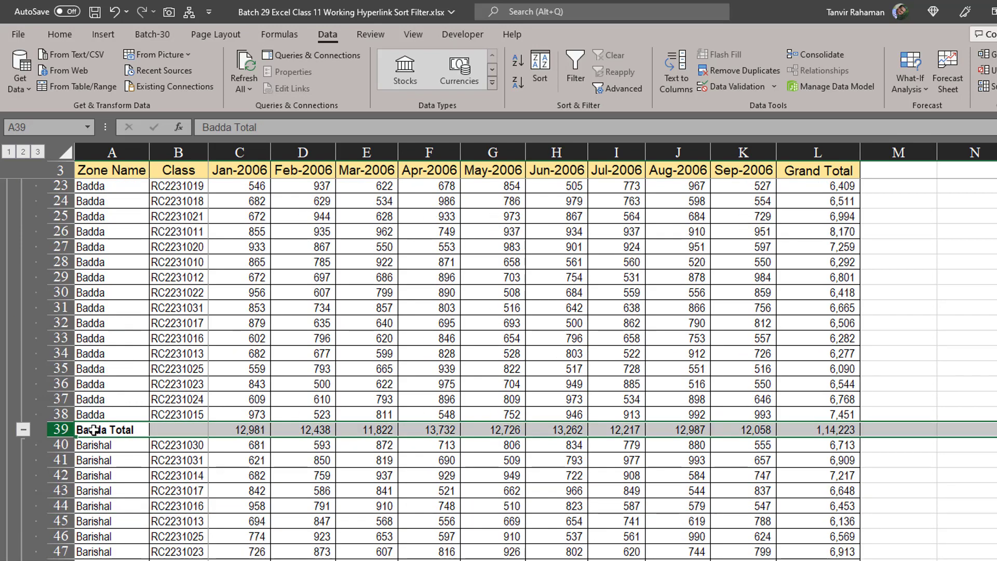
{"action": "scroll", "coordinate": [454, 425], "scroll_direction": "down", "scroll_amount": 6}
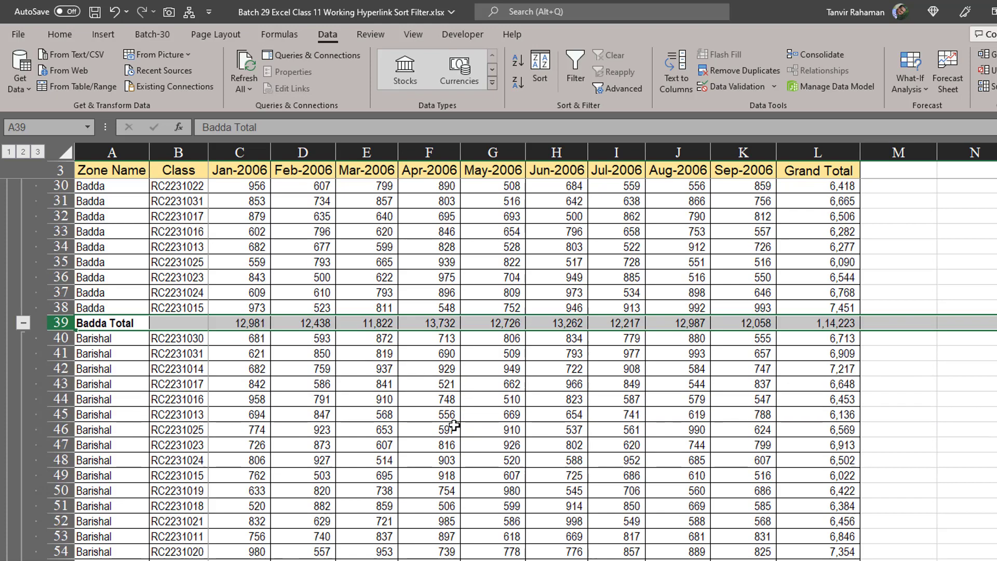
{"action": "left_click", "coordinate": [60, 460]}
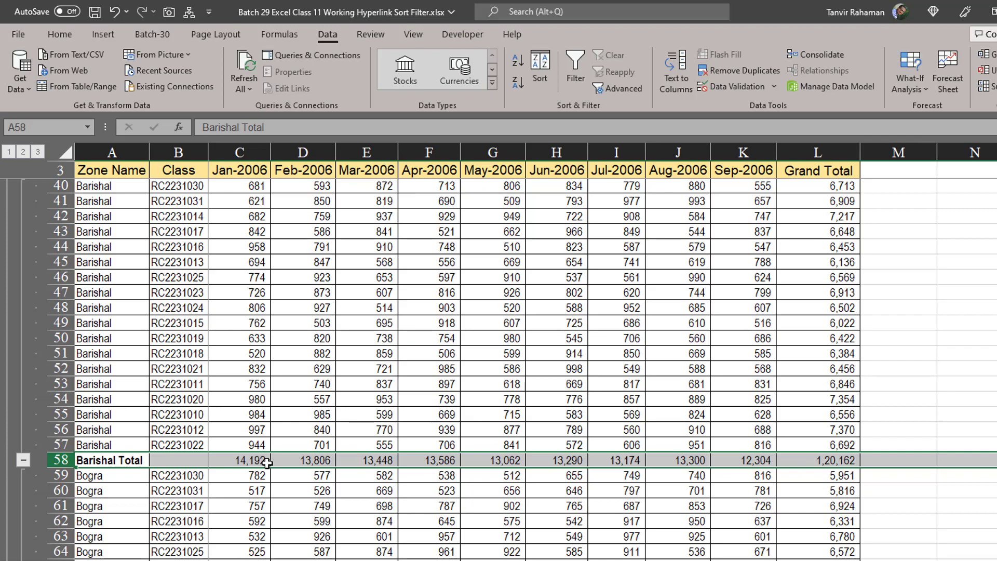
{"action": "scroll", "coordinate": [267, 463], "scroll_direction": "up", "scroll_amount": 9}
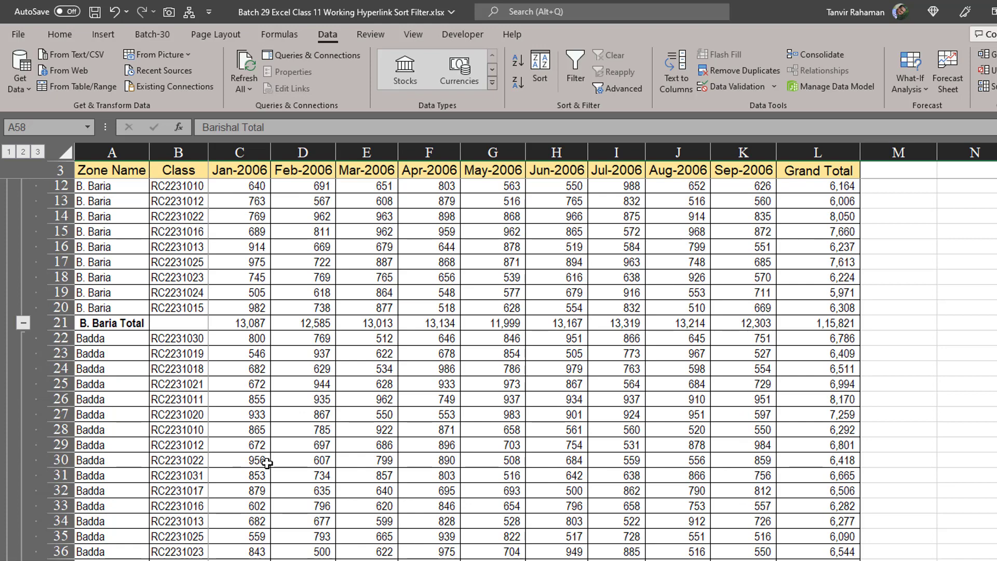
{"action": "scroll", "coordinate": [267, 463], "scroll_direction": "up", "scroll_amount": 3}
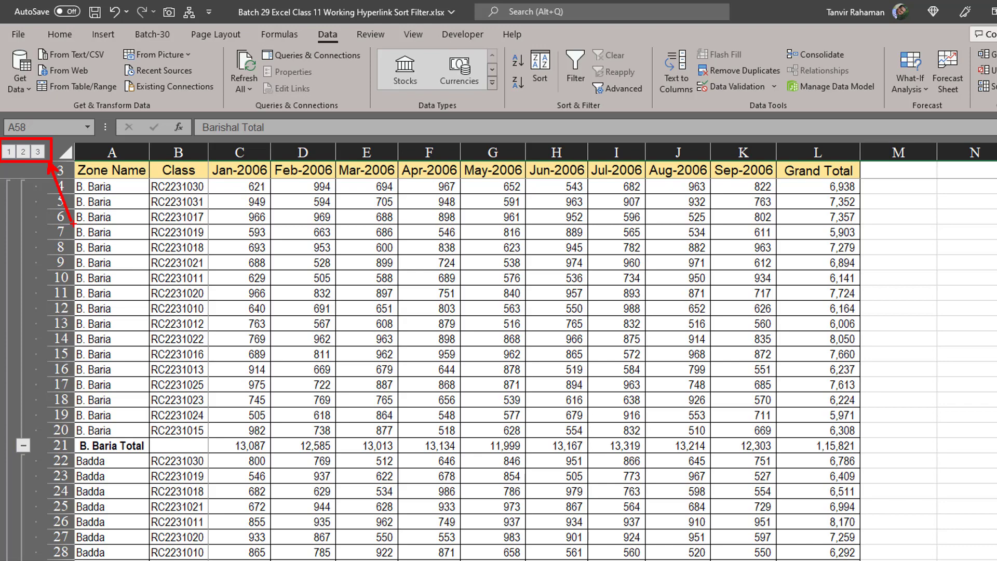
Step: Collapse the outline to the zone totals and select only the visible cells from the B. Baria Total row through the Grand Total row
{"action": "left_click", "coordinate": [10, 152]}
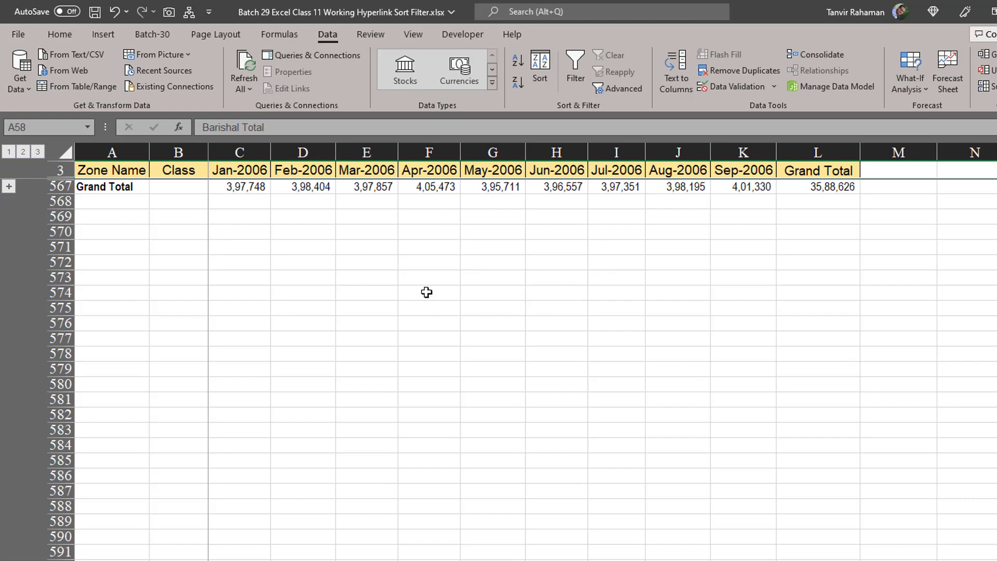
{"action": "left_click", "coordinate": [22, 153]}
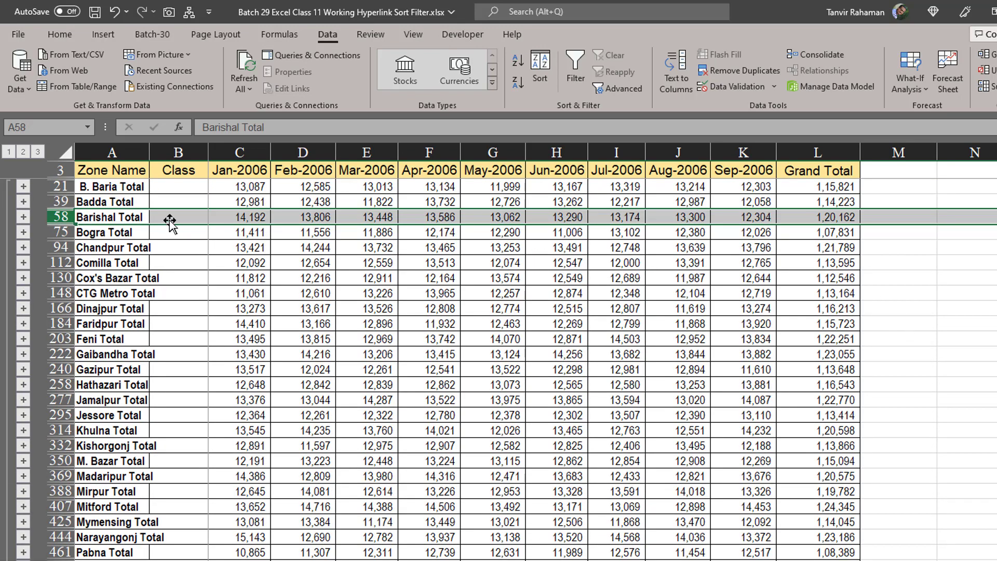
{"action": "left_click", "coordinate": [124, 173]}
{"action": "key", "text": "Down"}
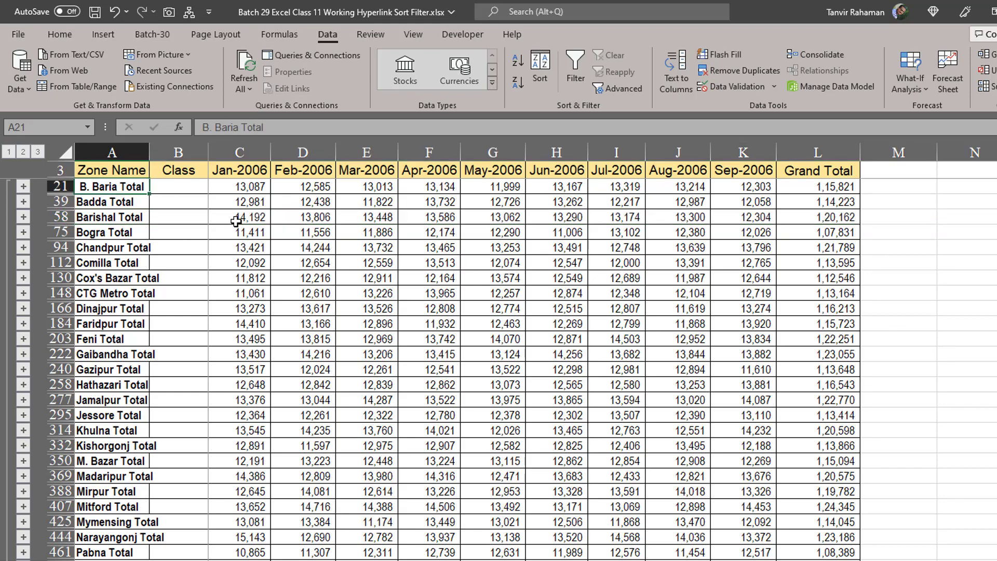
{"action": "key", "text": "ctrl+shift+Right"}
{"action": "key", "text": "ctrl+shift+Right"}
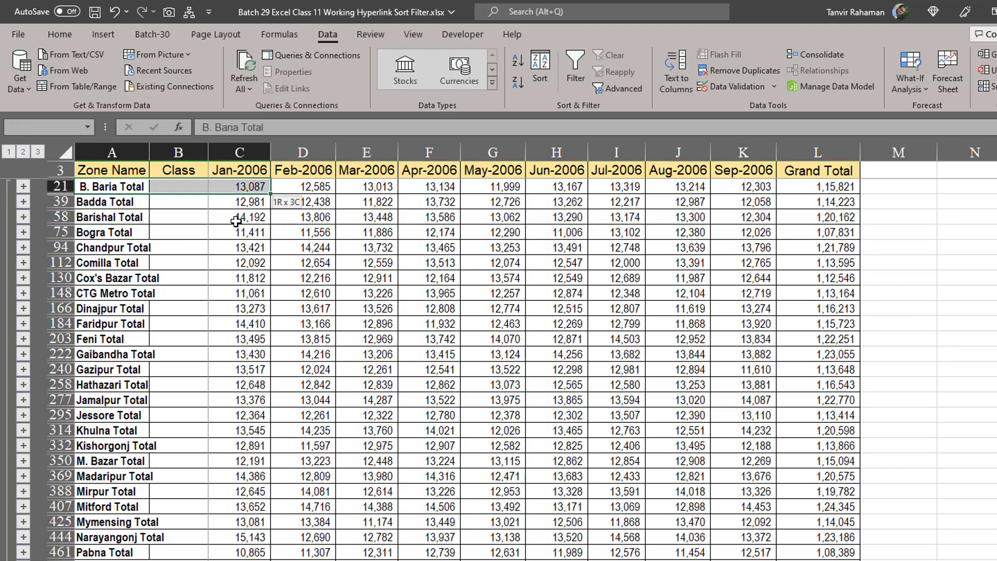
{"action": "key", "text": "ctrl+shift+Down"}
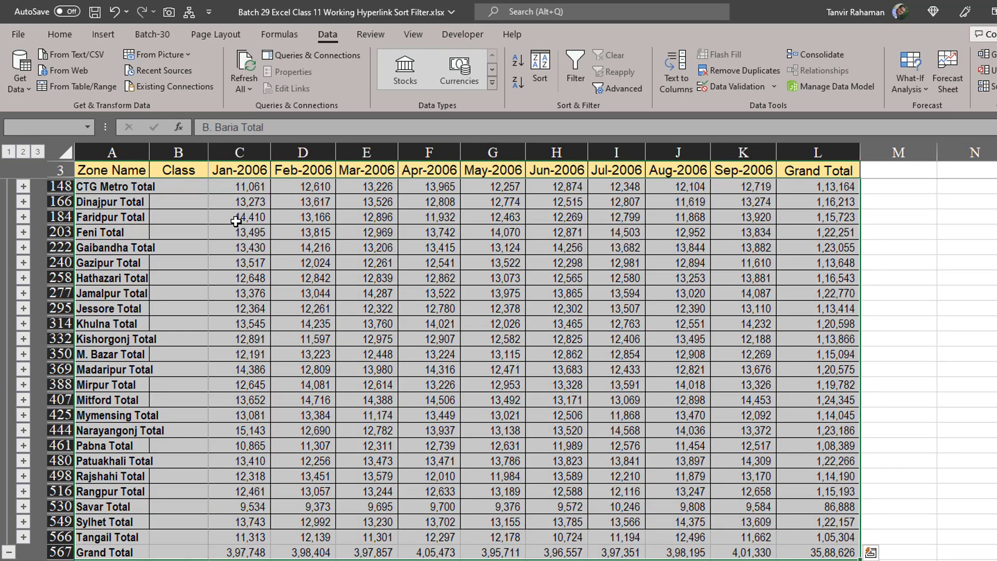
{"action": "scroll", "coordinate": [289, 362], "scroll_direction": "up", "scroll_amount": 3}
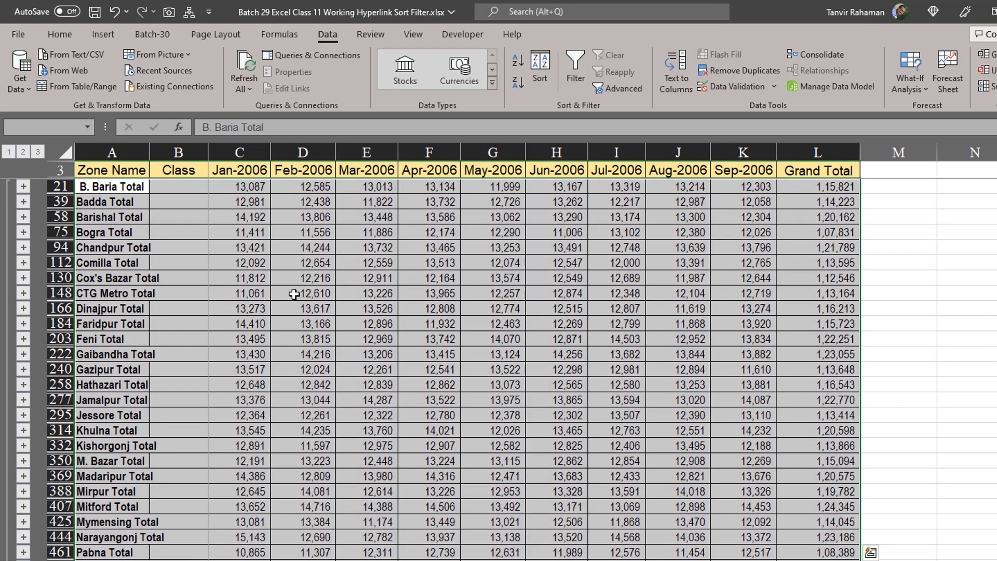
{"action": "key", "text": "alt+semicolon"}
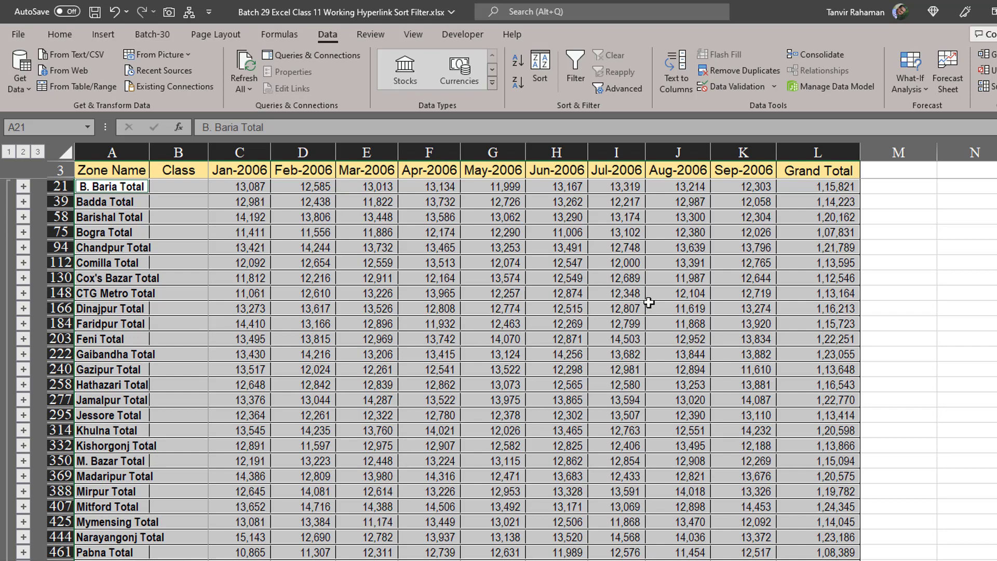
Step: Fill the selected total rows with standard yellow and expand the outline to show all detail rows
{"action": "left_click", "coordinate": [60, 35]}
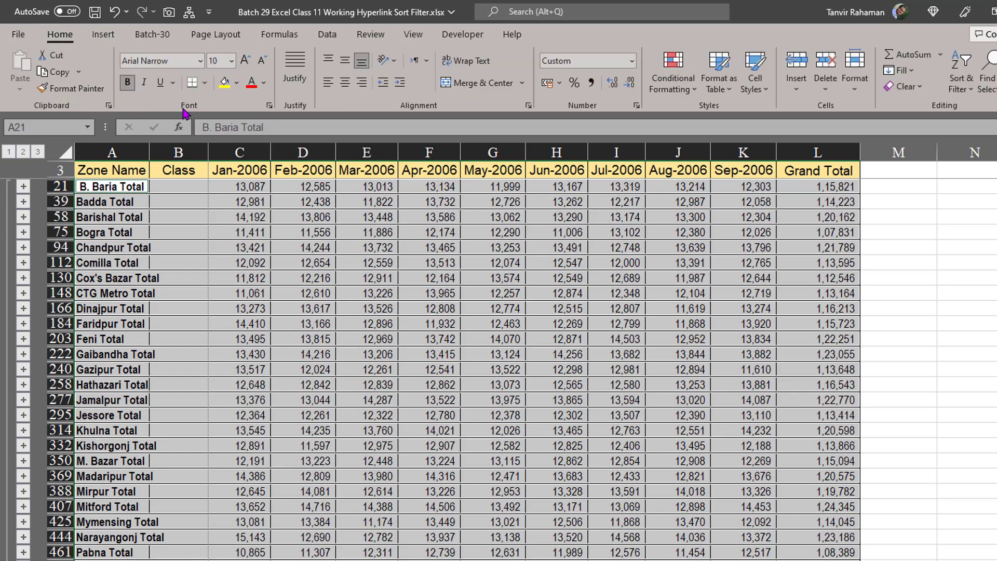
{"action": "left_click", "coordinate": [237, 82]}
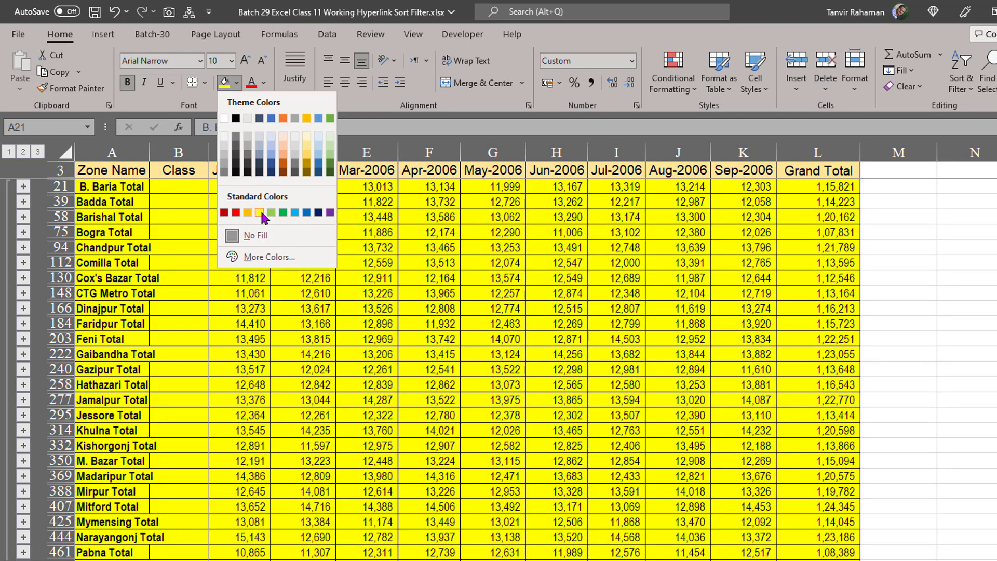
{"action": "left_click", "coordinate": [259, 212]}
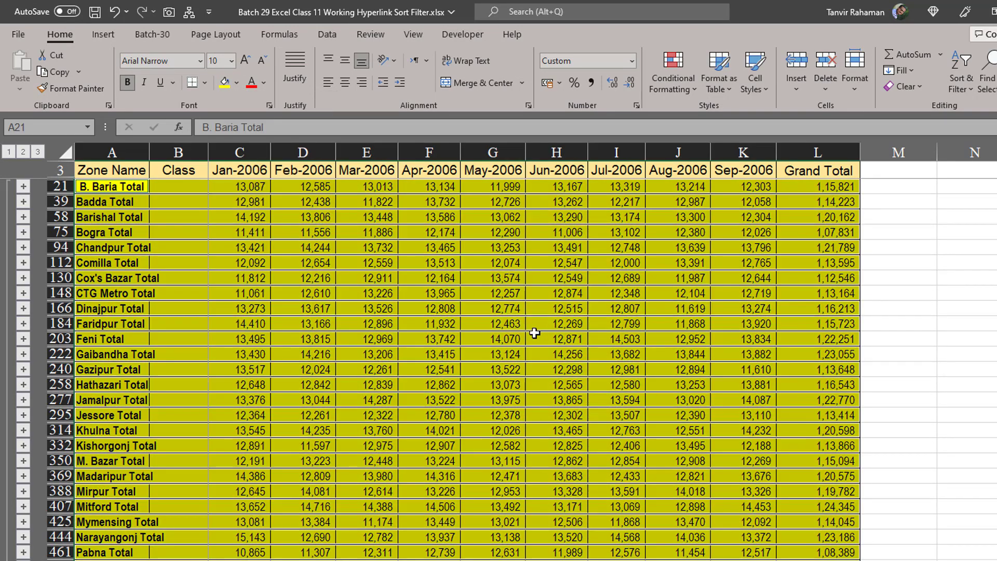
{"action": "left_click", "coordinate": [288, 251]}
{"action": "left_click", "coordinate": [38, 151]}
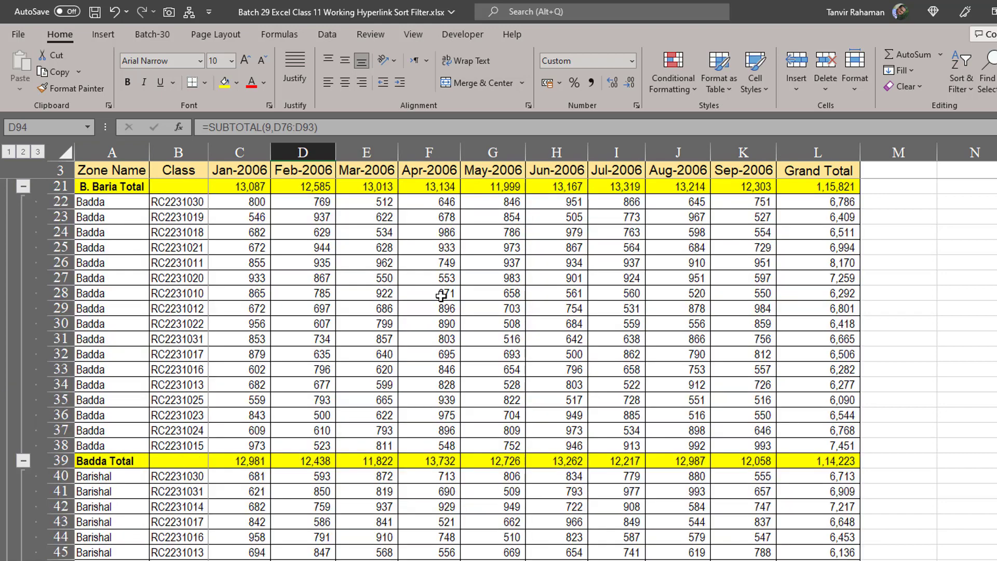
{"action": "scroll", "coordinate": [440, 310], "scroll_direction": "up", "scroll_amount": 5}
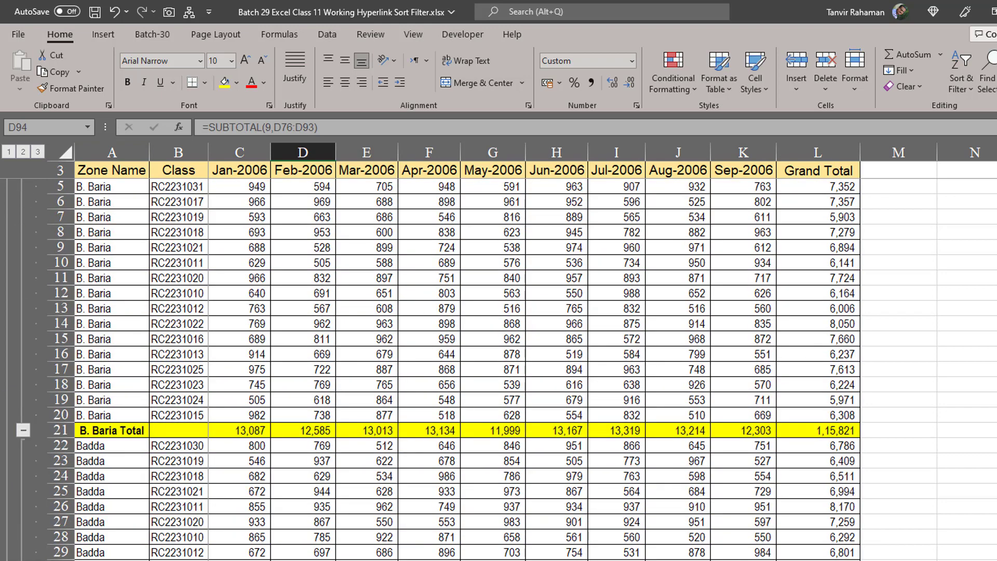
{"action": "scroll", "coordinate": [438, 370], "scroll_direction": "up", "scroll_amount": 1}
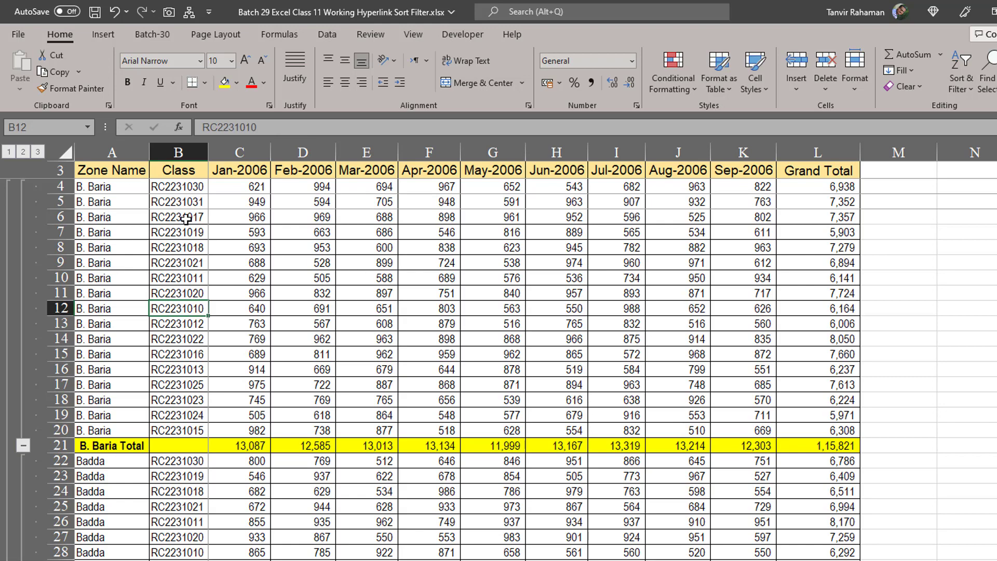
Step: Review the B. Baria block with its header and total row, A3:L21, and the Badda rows below it
{"action": "left_click_drag", "start_coordinate": [113, 176], "coordinate": [806, 444]}
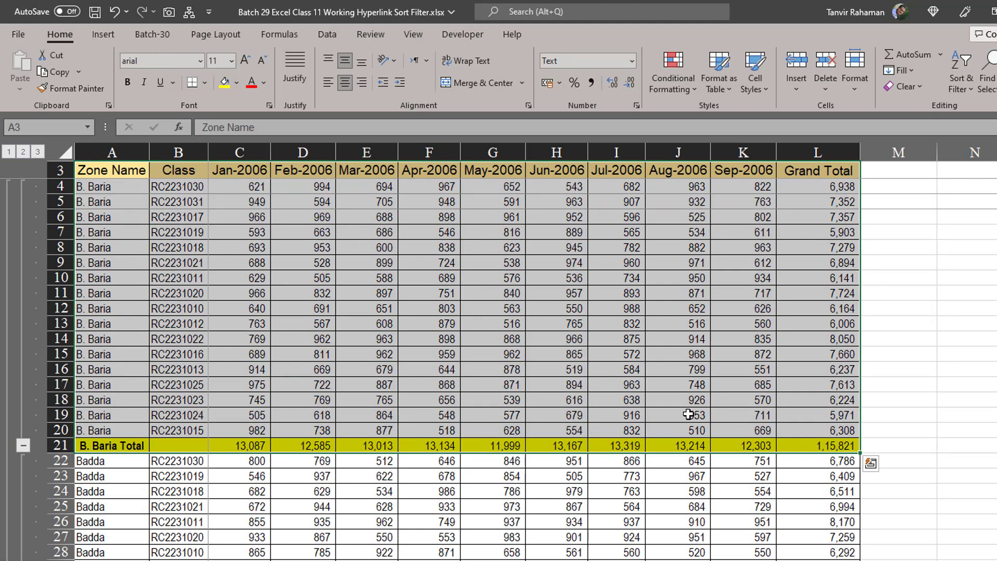
{"action": "left_click", "coordinate": [107, 233]}
{"action": "scroll", "coordinate": [215, 404], "scroll_direction": "down", "scroll_amount": 3}
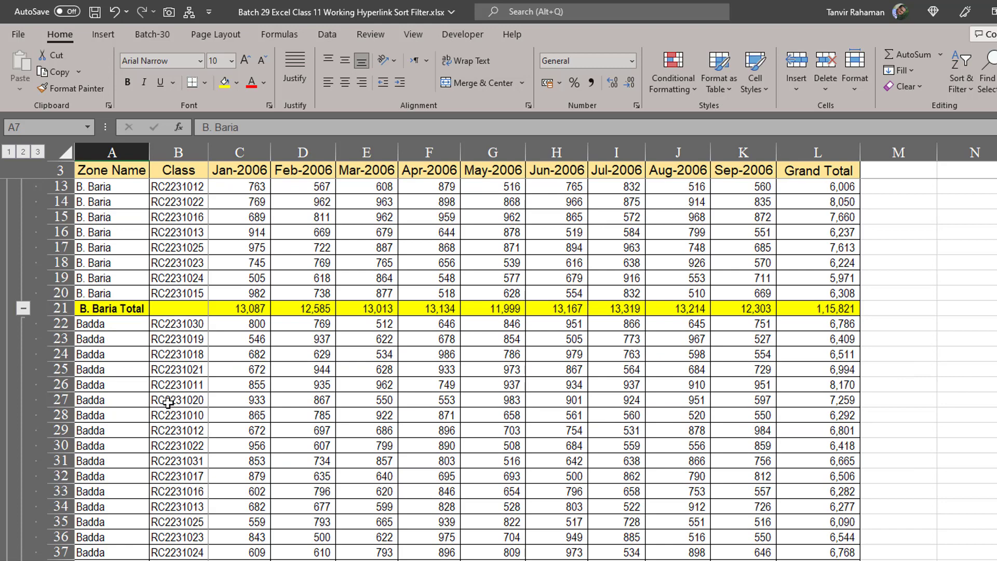
{"action": "left_click", "coordinate": [86, 385]}
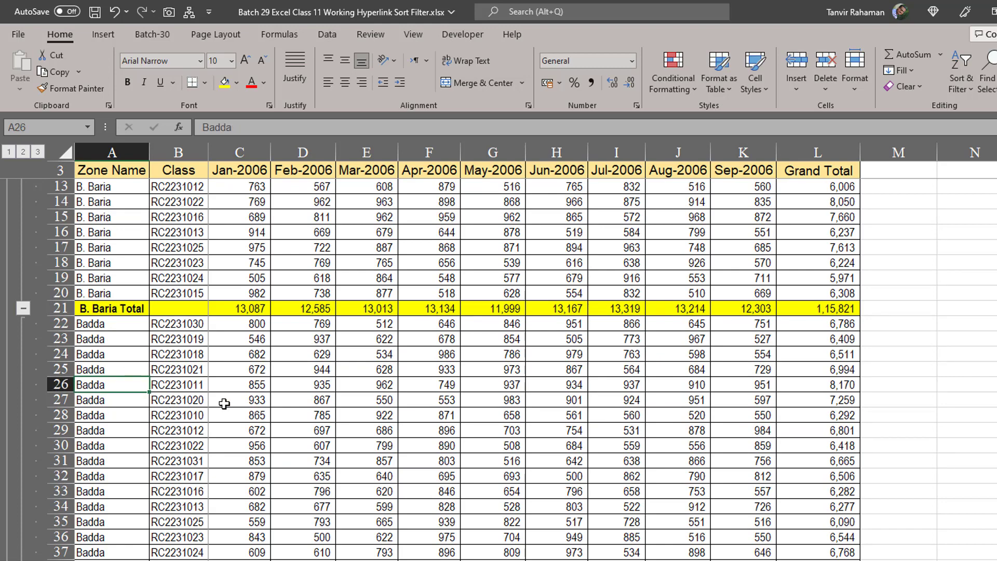
Step: Insert a manual page break above the first Badda row, at cell A22
{"action": "scroll", "coordinate": [227, 404], "scroll_direction": "down", "scroll_amount": 2}
{"action": "scroll", "coordinate": [227, 403], "scroll_direction": "down", "scroll_amount": 2}
{"action": "scroll", "coordinate": [115, 464], "scroll_direction": "up", "scroll_amount": 1}
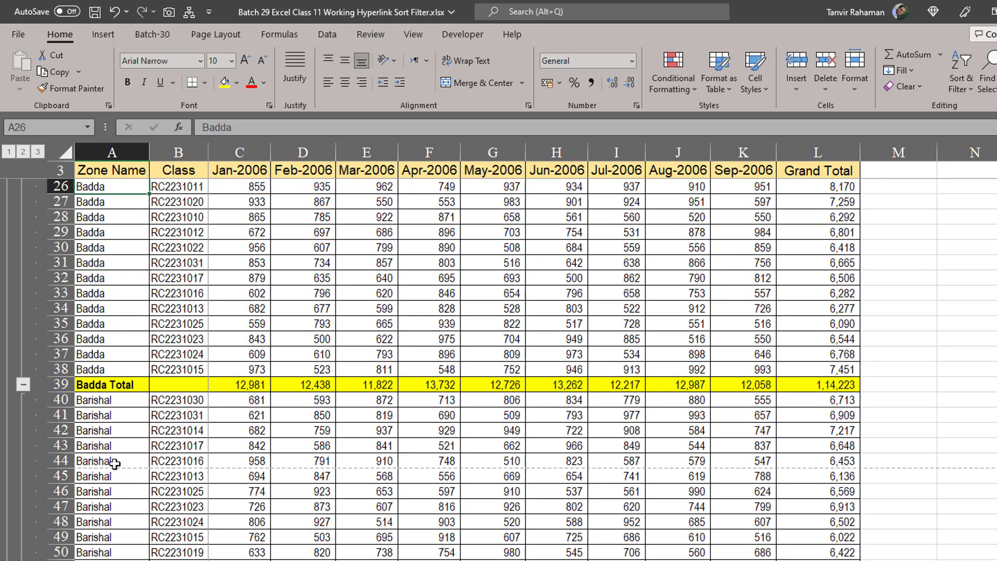
{"action": "left_click", "coordinate": [86, 476]}
{"action": "scroll", "coordinate": [638, 323], "scroll_direction": "up", "scroll_amount": 6}
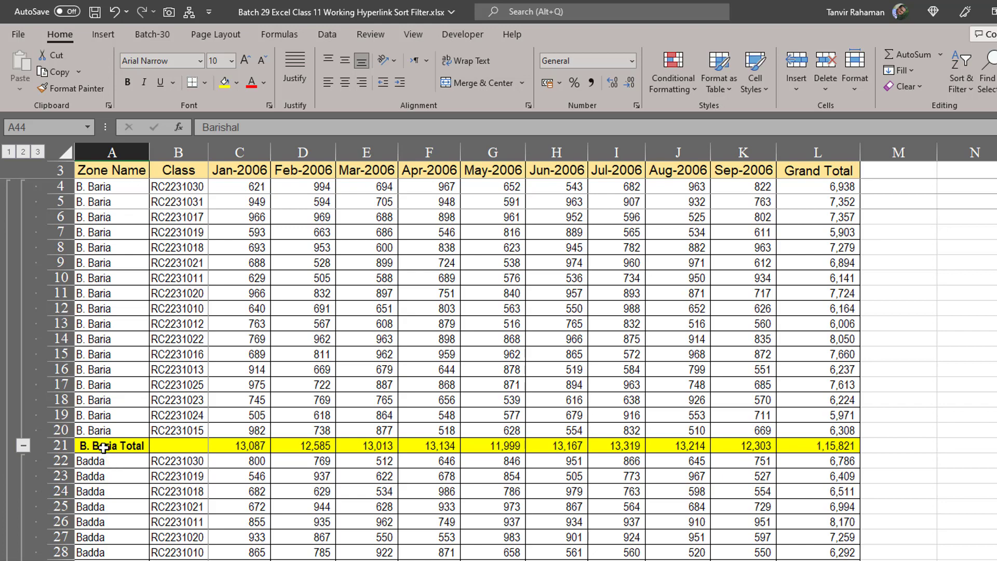
{"action": "left_click", "coordinate": [110, 463]}
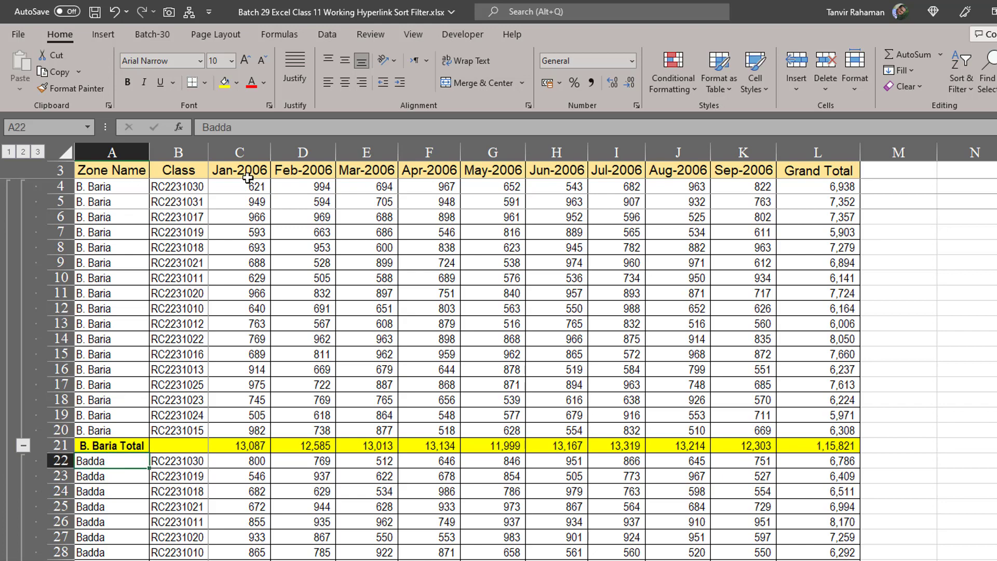
{"action": "left_click", "coordinate": [221, 34]}
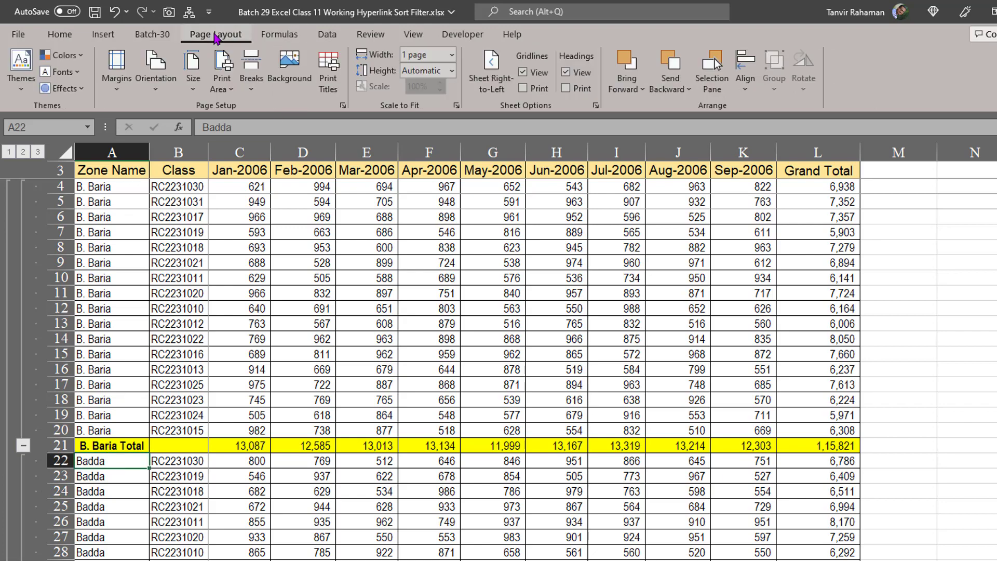
{"action": "left_click", "coordinate": [252, 86]}
{"action": "left_click", "coordinate": [308, 115]}
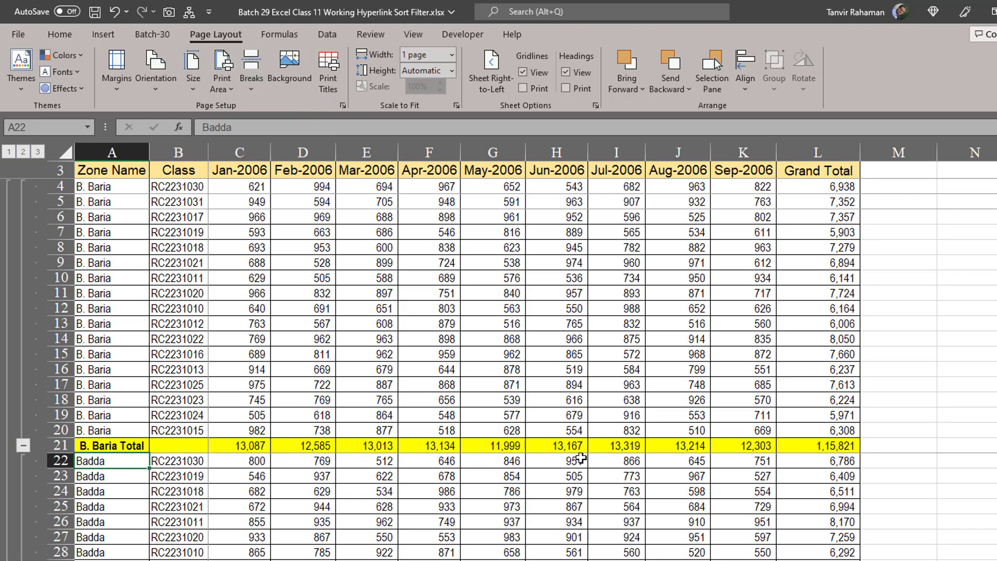
Step: Check the B. Baria and Badda blocks against the page division, and reset all page breaks on the sheet
{"action": "left_click", "coordinate": [133, 176]}
{"action": "left_click_drag", "start_coordinate": [133, 179], "coordinate": [818, 445]}
{"action": "left_click", "coordinate": [743, 491]}
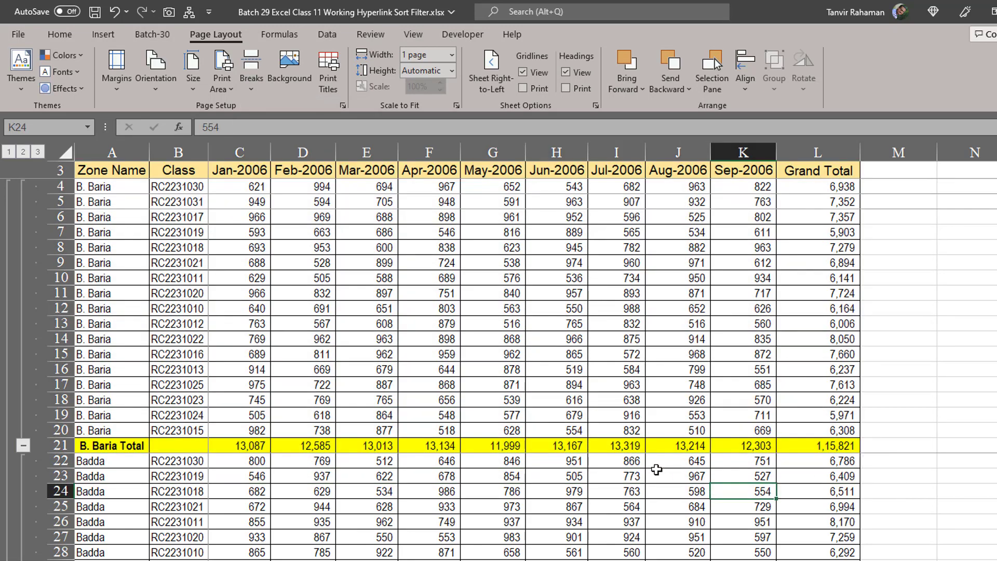
{"action": "scroll", "coordinate": [405, 490], "scroll_direction": "down", "scroll_amount": 3}
{"action": "scroll", "coordinate": [405, 490], "scroll_direction": "down", "scroll_amount": 4}
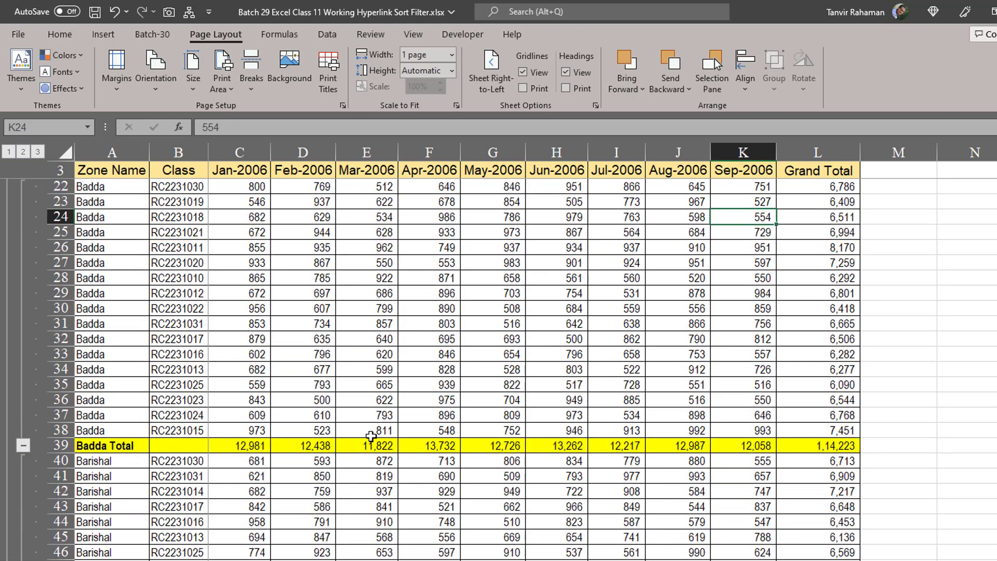
{"action": "scroll", "coordinate": [371, 436], "scroll_direction": "up", "scroll_amount": 2}
{"action": "scroll", "coordinate": [371, 436], "scroll_direction": "up", "scroll_amount": 3}
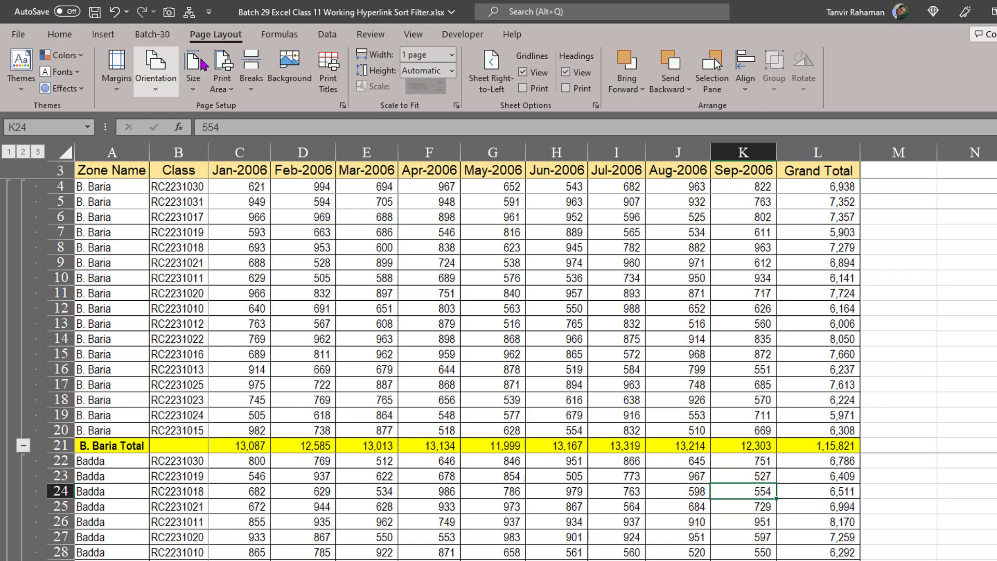
{"action": "left_click", "coordinate": [251, 72]}
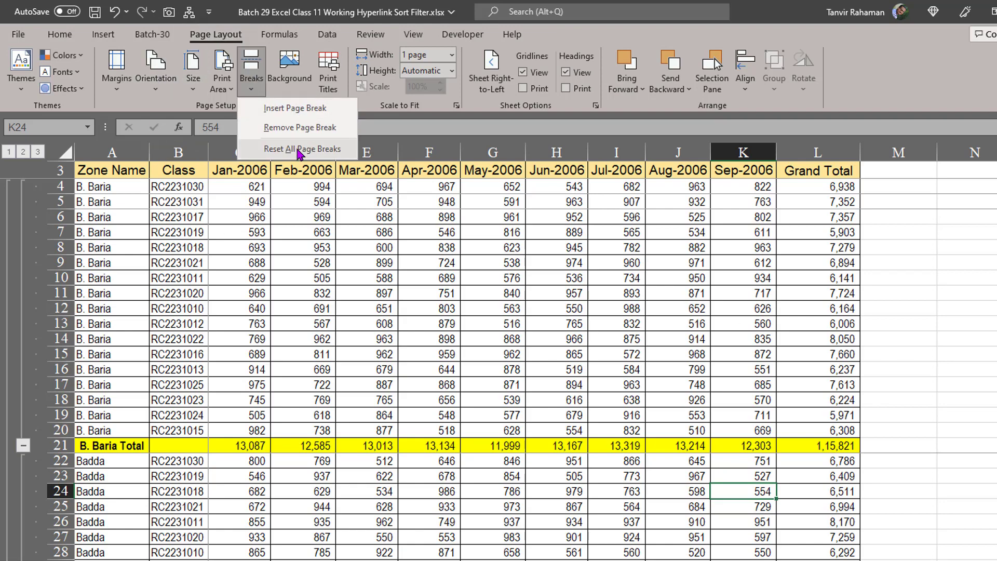
{"action": "left_click", "coordinate": [299, 151]}
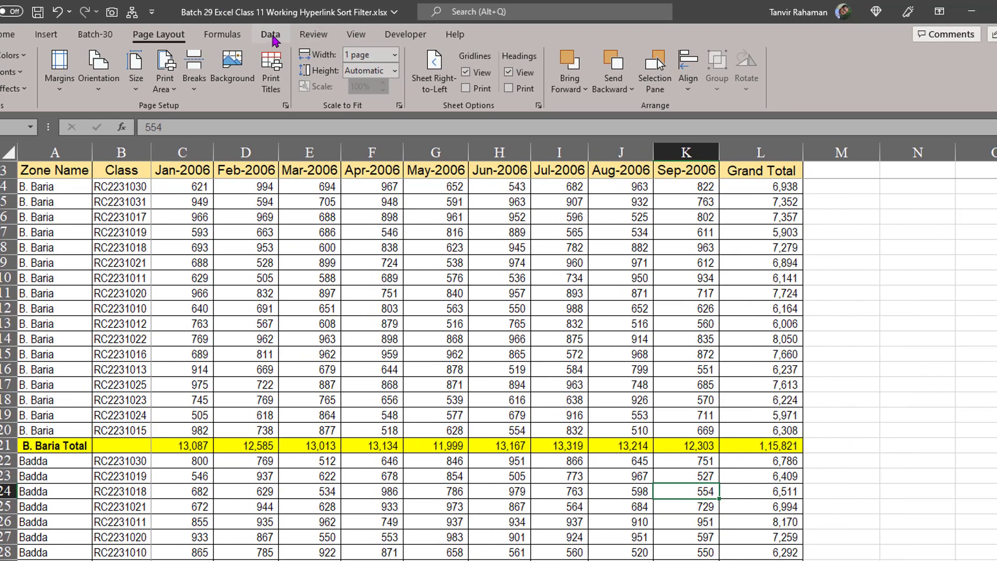
Step: Reapply the Sum subtotals at each change in Zone Name, replacing the current ones and adding a page break between groups
{"action": "left_click", "coordinate": [270, 35]}
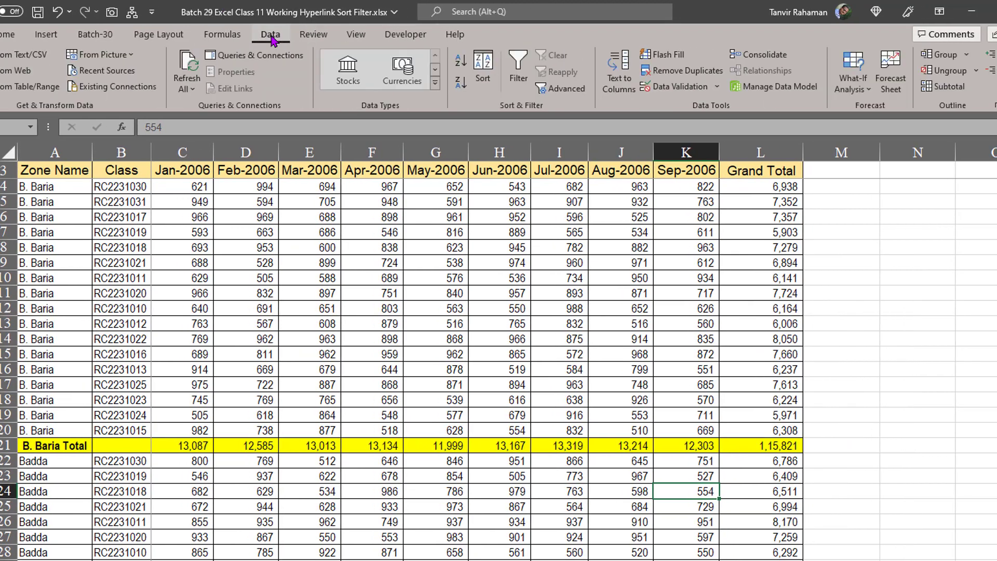
{"action": "left_click", "coordinate": [950, 87]}
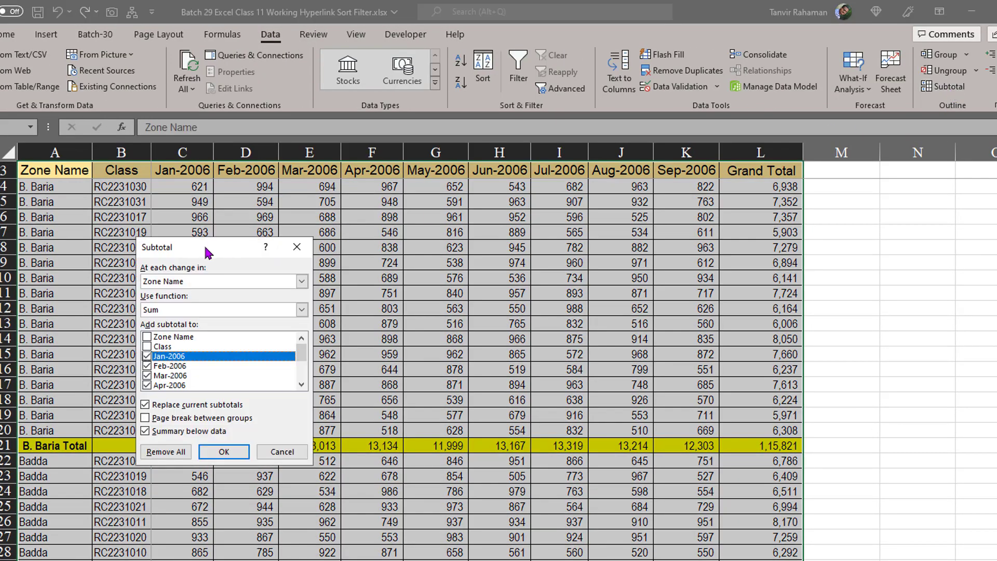
{"action": "left_click_drag", "start_coordinate": [205, 245], "coordinate": [406, 182]}
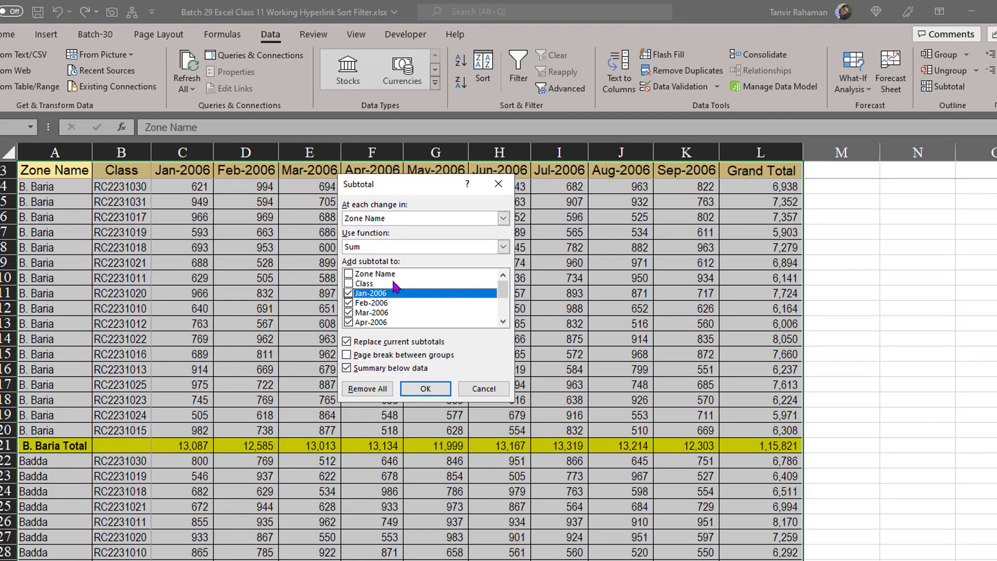
{"action": "mouse_move", "coordinate": [499, 286]}
{"action": "left_mouse_down"}
{"action": "mouse_move", "coordinate": [500, 296]}
{"action": "mouse_move", "coordinate": [499, 285]}
{"action": "left_mouse_up"}
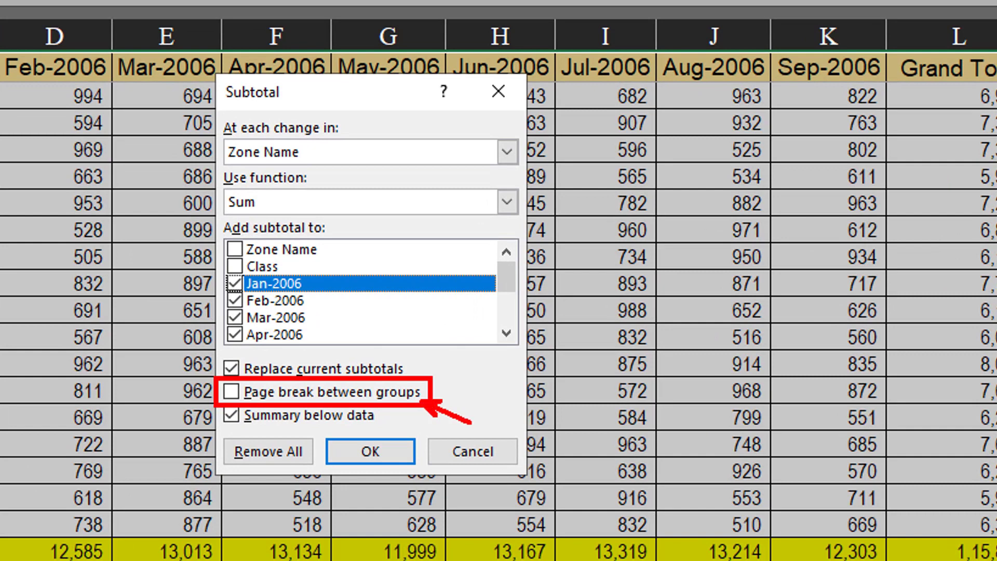
{"action": "left_click", "coordinate": [233, 393]}
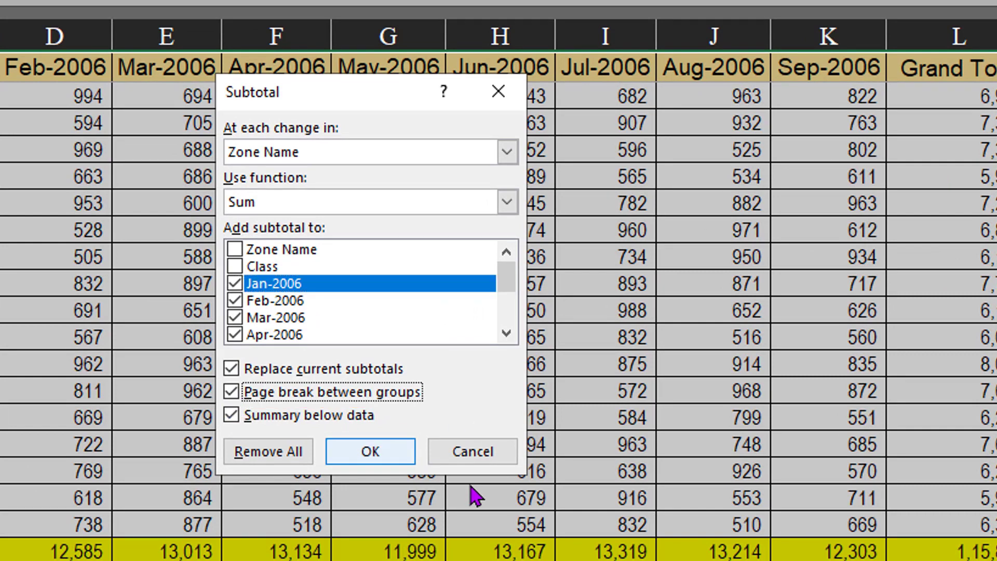
{"action": "left_click", "coordinate": [355, 462]}
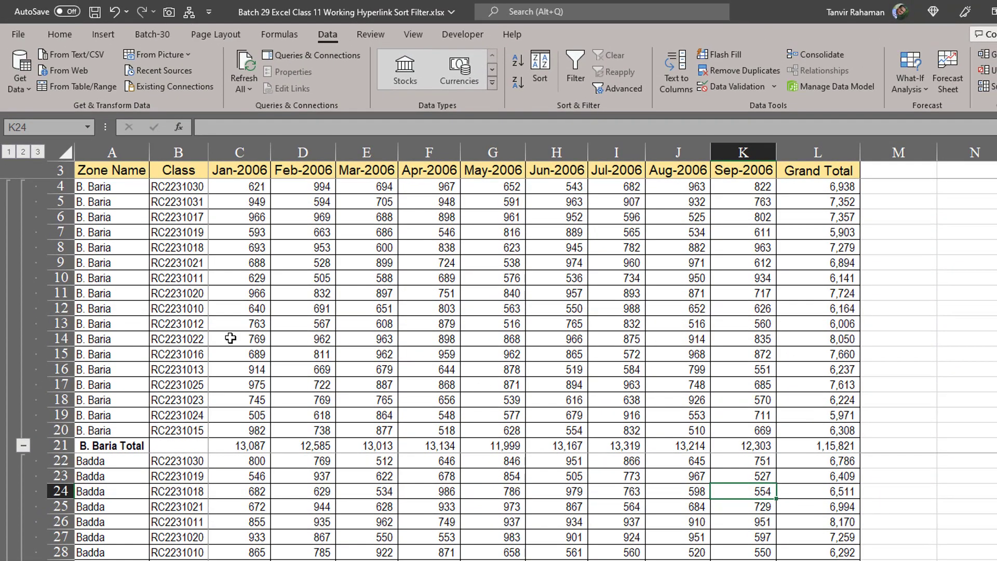
Step: Review the print preview page by page from the B. Baria zone to Kishorgonj, and return to the sheet
{"action": "left_click", "coordinate": [266, 354]}
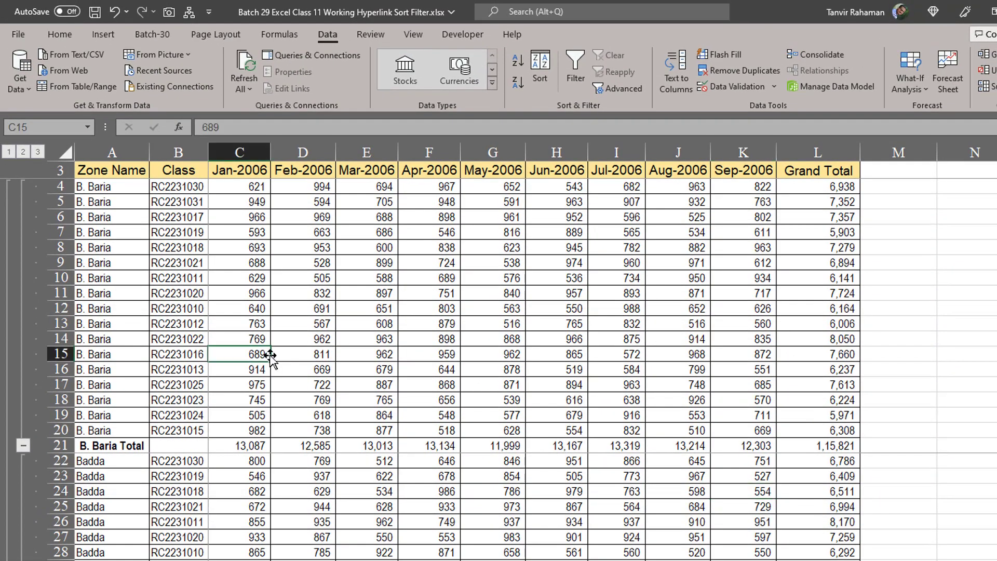
{"action": "key", "text": "ctrl+p"}
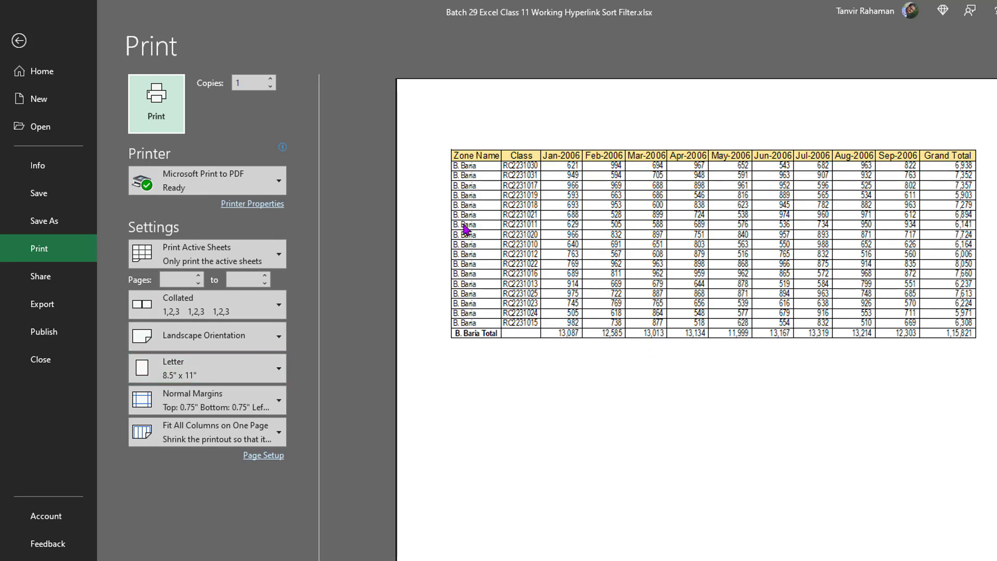
{"action": "scroll", "coordinate": [668, 366], "scroll_direction": "down", "scroll_amount": 1}
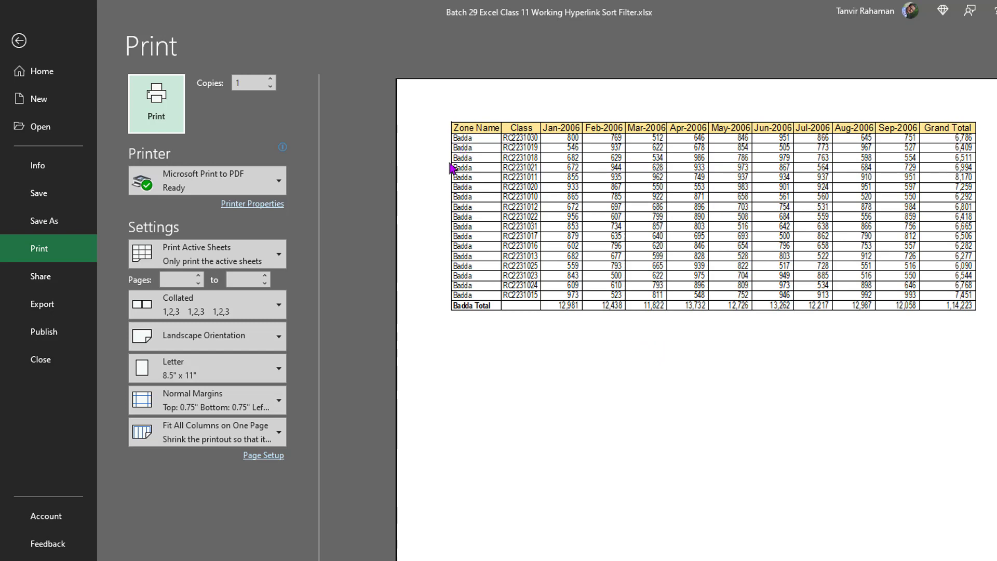
{"action": "left_click_drag", "start_coordinate": [436, 119], "coordinate": [514, 301]}
{"action": "key", "text": "Escape"}
{"action": "scroll", "coordinate": [695, 311], "scroll_direction": "down", "scroll_amount": 1}
{"action": "scroll", "coordinate": [696, 312], "scroll_direction": "down", "scroll_amount": 1}
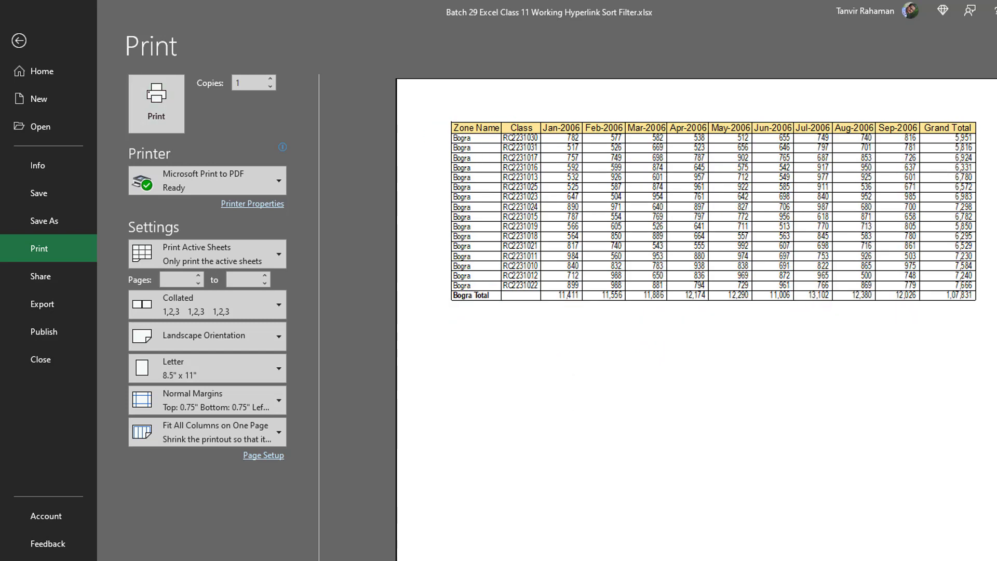
{"action": "scroll", "coordinate": [696, 312], "scroll_direction": "down", "scroll_amount": 1}
{"action": "scroll", "coordinate": [695, 311], "scroll_direction": "down", "scroll_amount": 1}
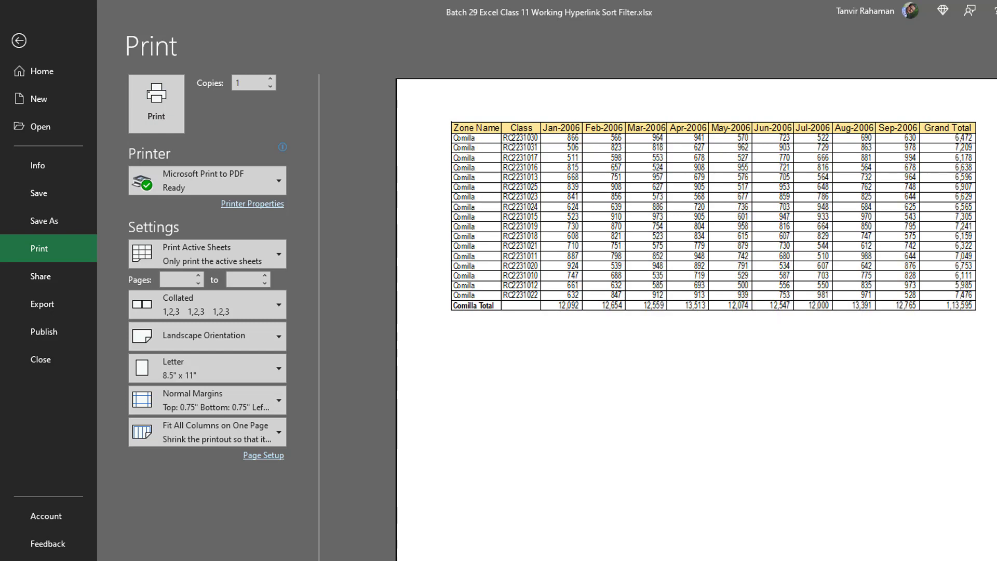
{"action": "scroll", "coordinate": [696, 312], "scroll_direction": "down", "scroll_amount": 4}
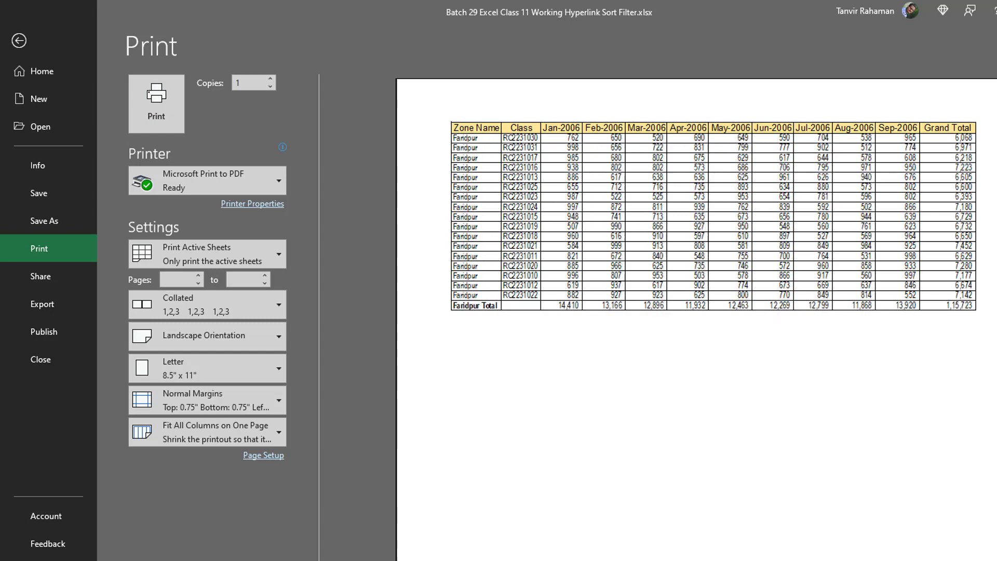
{"action": "scroll", "coordinate": [696, 311], "scroll_direction": "down", "scroll_amount": 1}
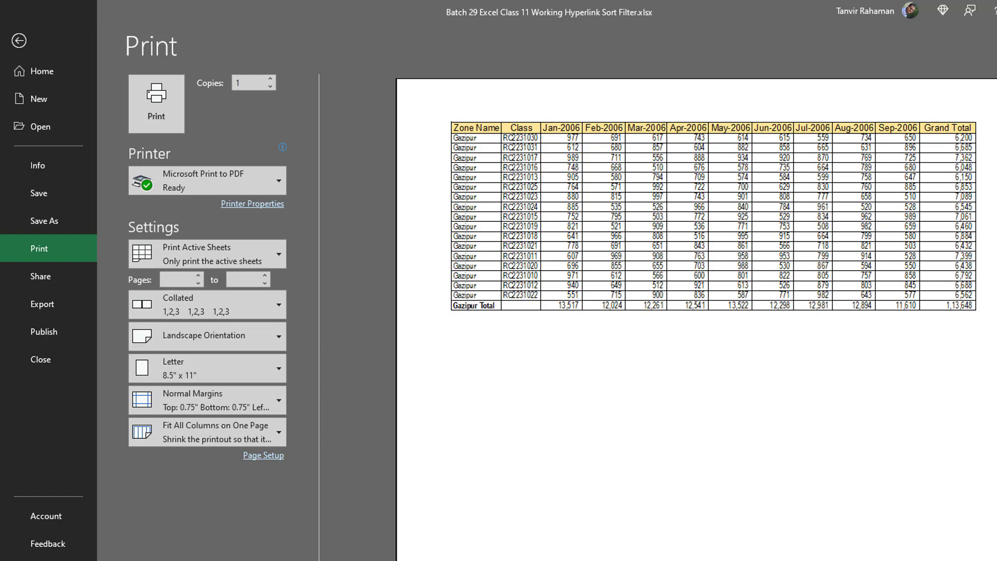
{"action": "scroll", "coordinate": [696, 311], "scroll_direction": "down", "scroll_amount": 1}
{"action": "scroll", "coordinate": [695, 311], "scroll_direction": "down", "scroll_amount": 3}
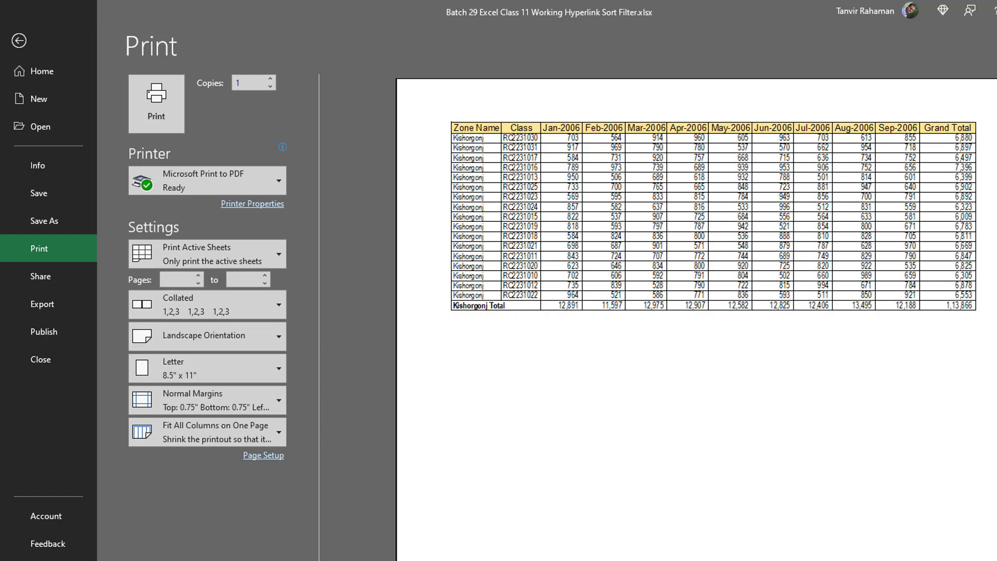
{"action": "key", "text": "Escape"}
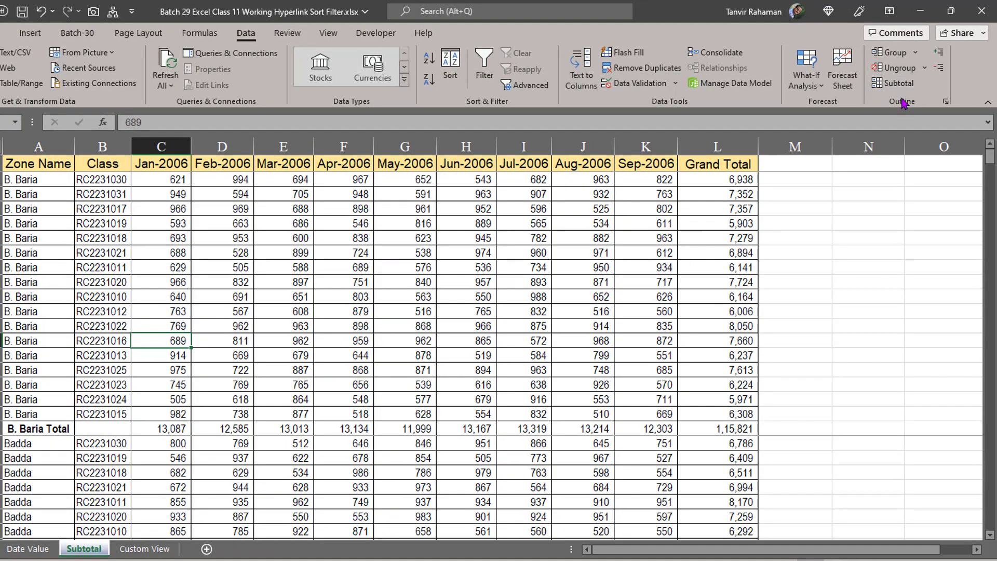
Step: Clear the outline from the subtotalled zone data, keeping the total rows
{"action": "left_click", "coordinate": [924, 68]}
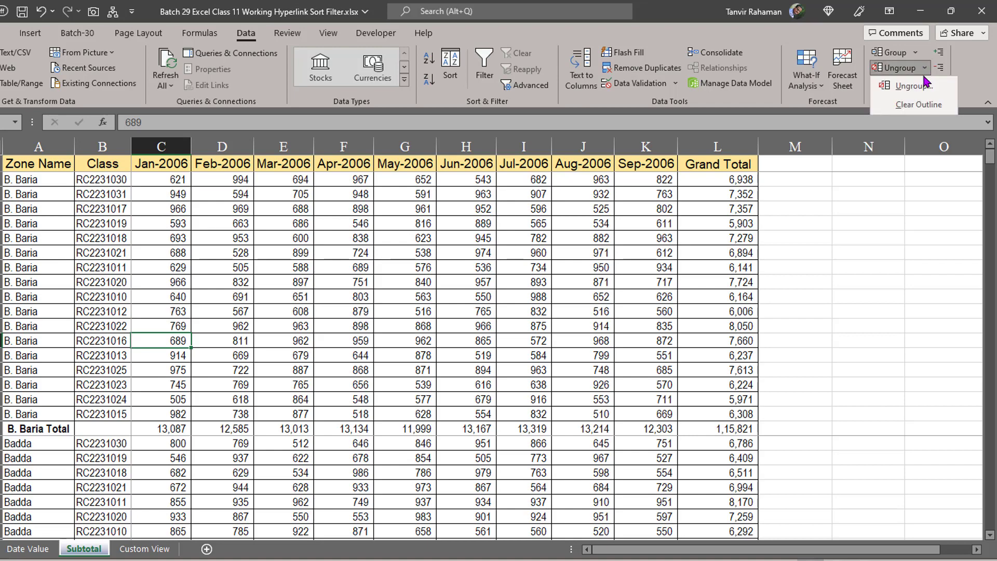
{"action": "left_click", "coordinate": [918, 104]}
{"action": "left_click", "coordinate": [522, 238]}
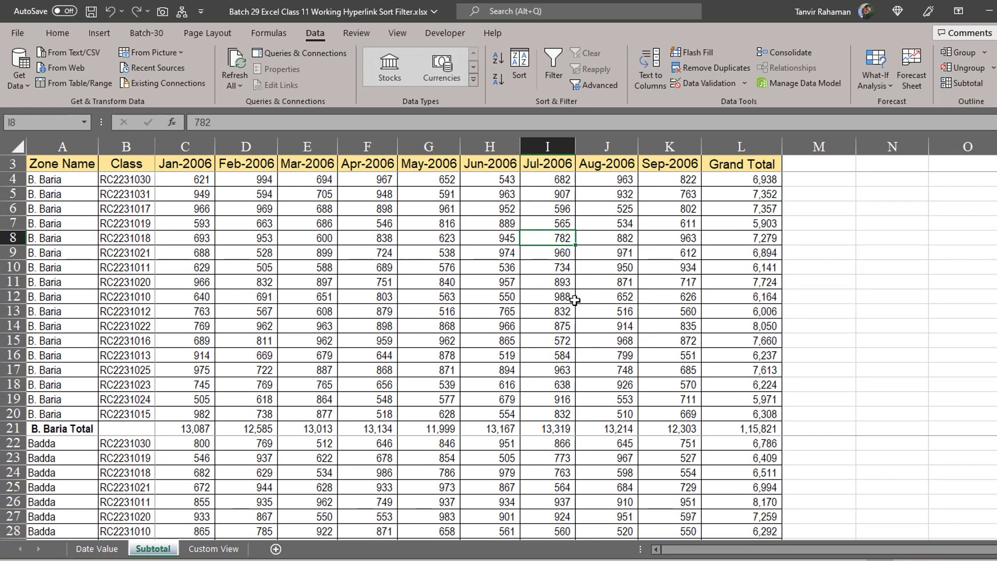